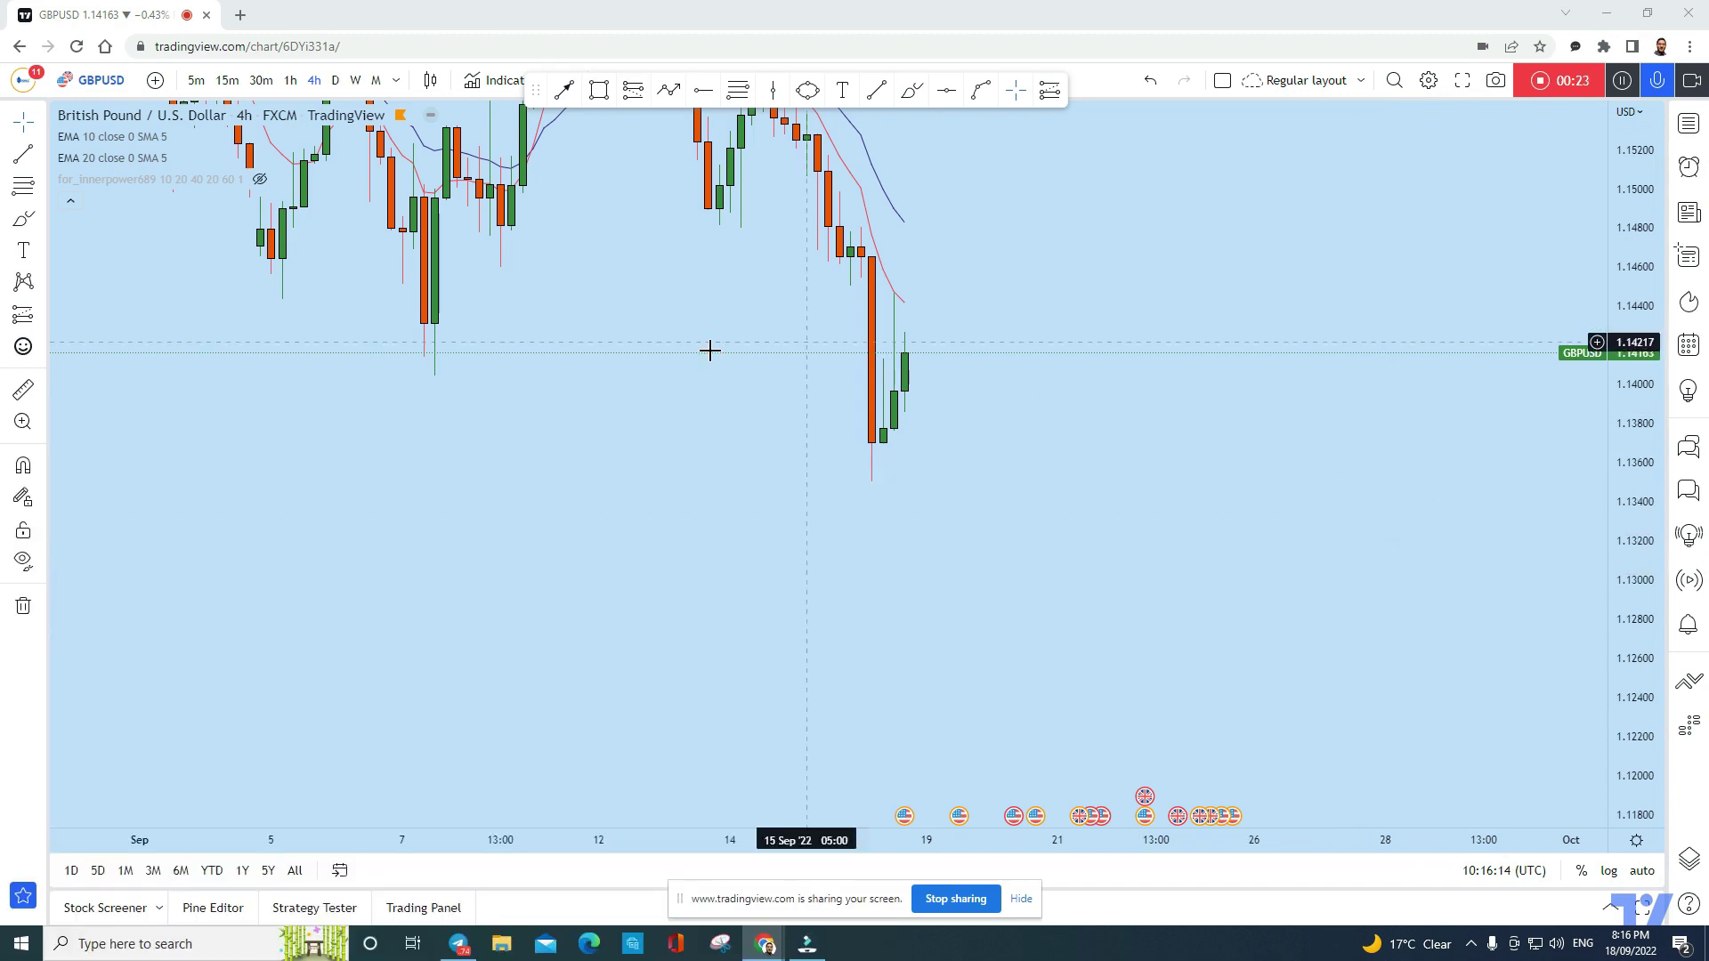
Change the GBPUSD chart interval from 4h to 1M (monthly)
{"action": "left_click", "coordinate": [381, 87]}
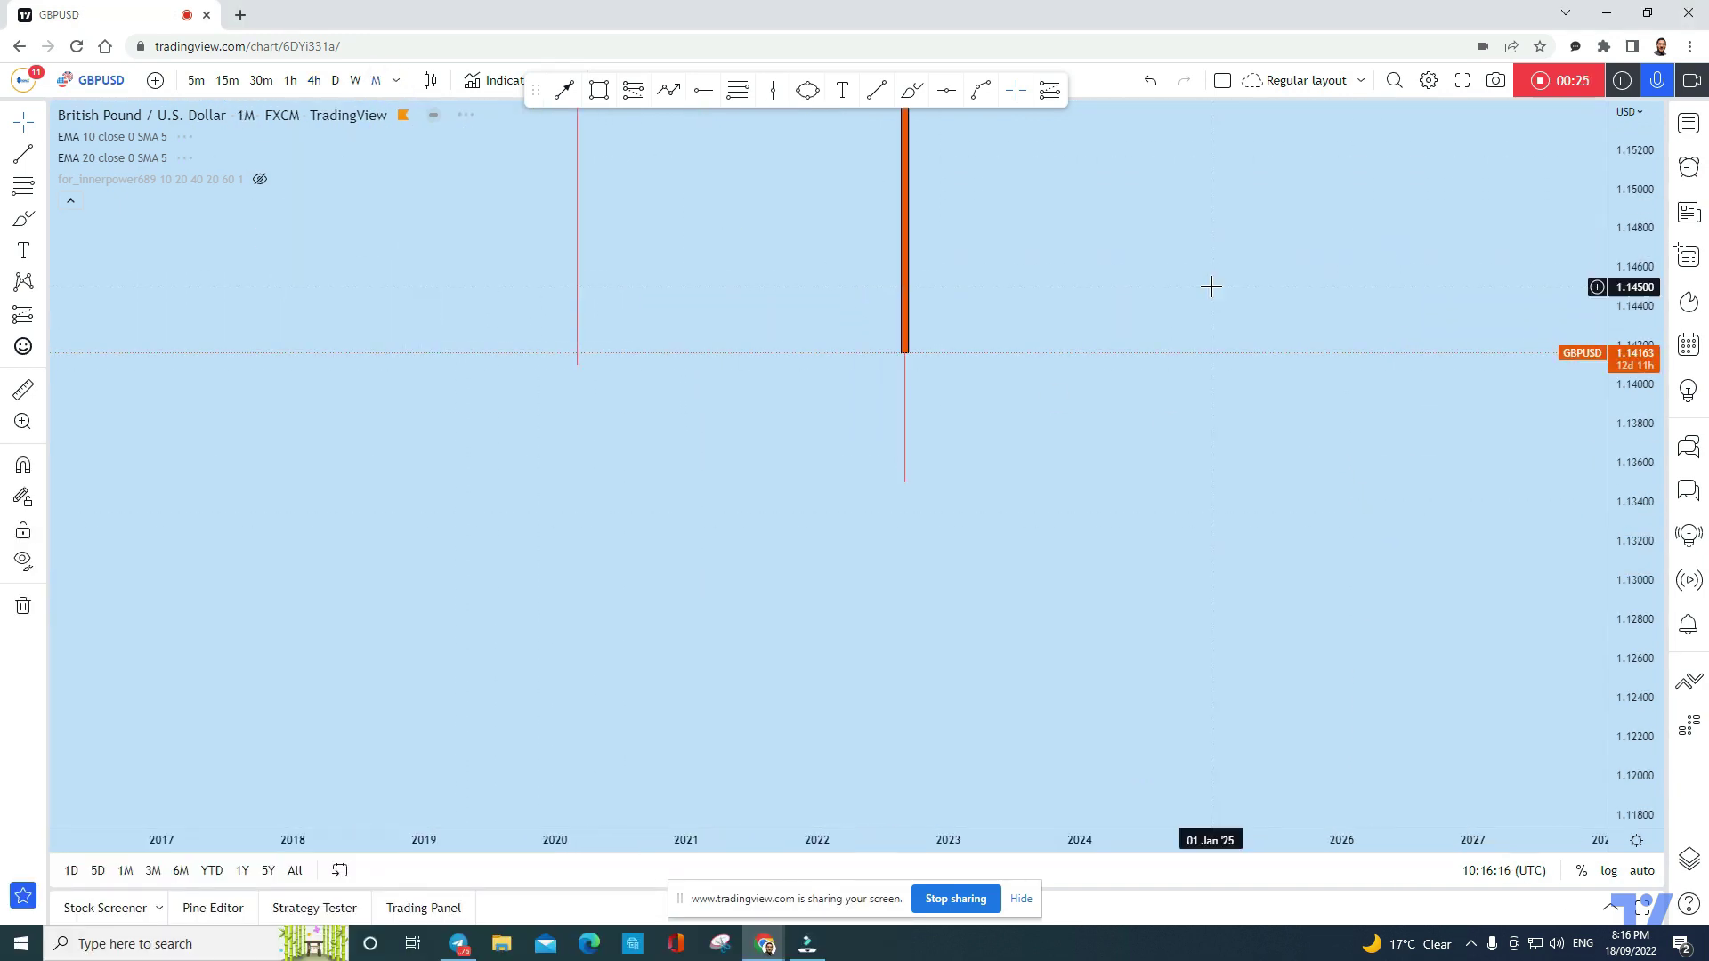
Compress the price scale and remove all existing drawings from the monthly chart
{"action": "left_click_drag", "start_coordinate": [1626, 251], "coordinate": [1589, 803]}
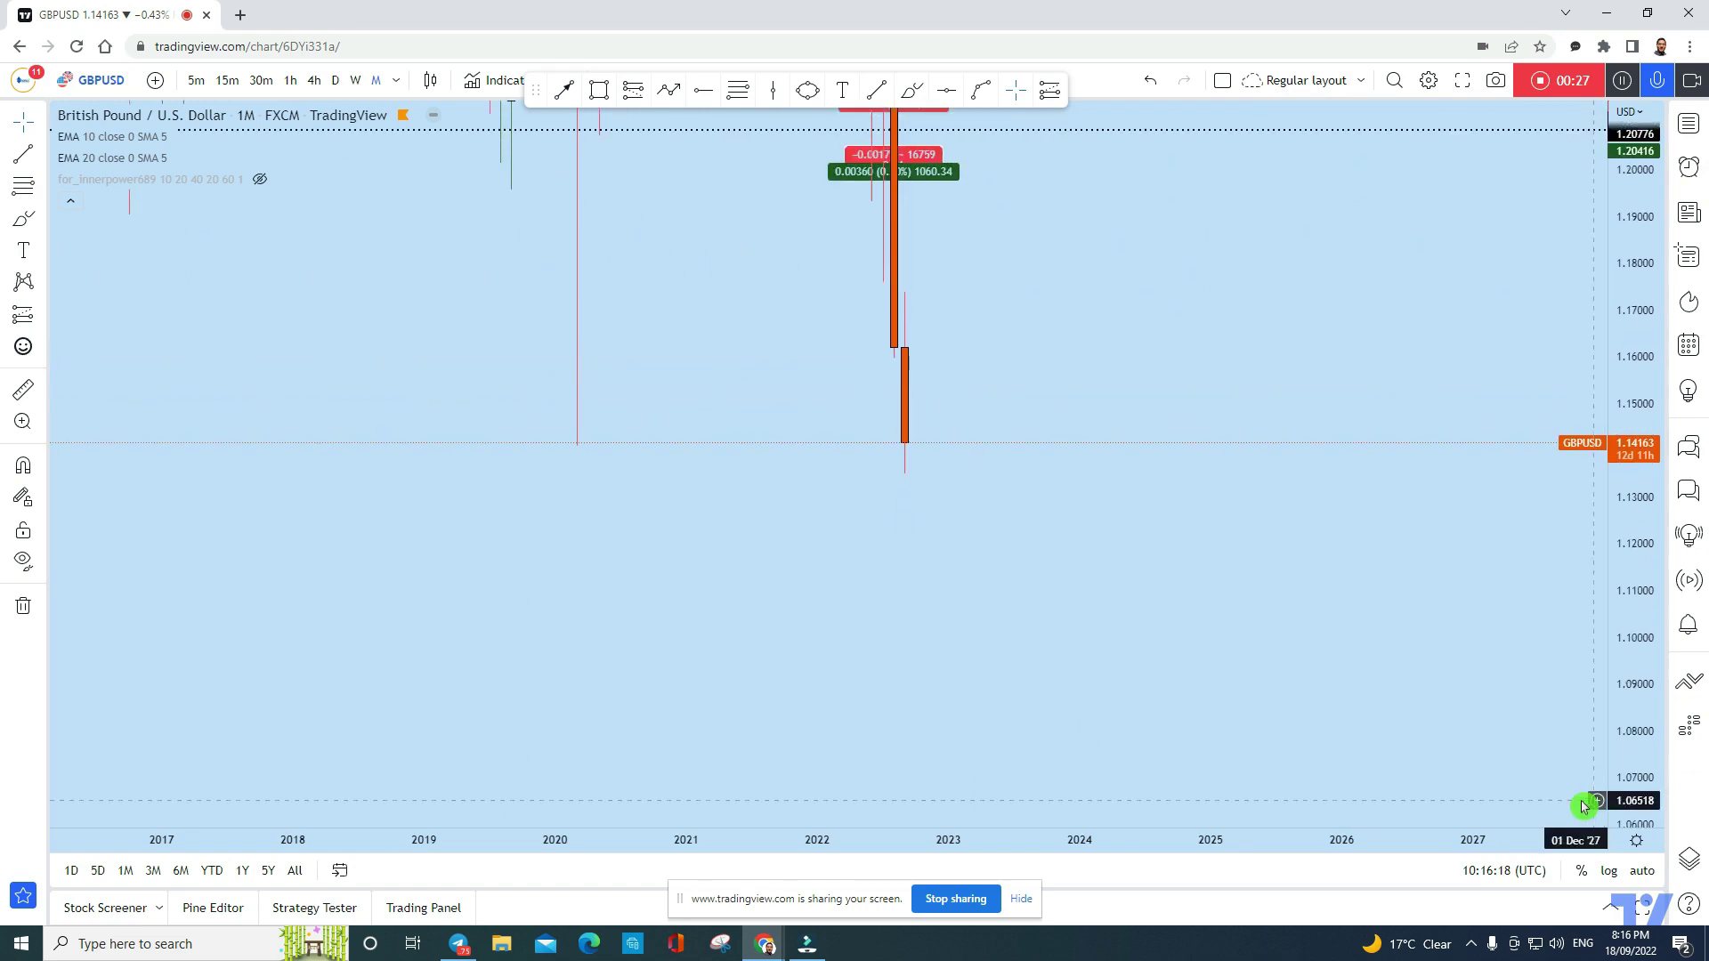
{"action": "scroll", "coordinate": [1422, 698], "scroll_direction": "up", "scroll_amount": 2}
{"action": "left_click_drag", "start_coordinate": [1637, 559], "coordinate": [1621, 811]}
{"action": "scroll", "coordinate": [1250, 829], "scroll_direction": "down", "scroll_amount": 3}
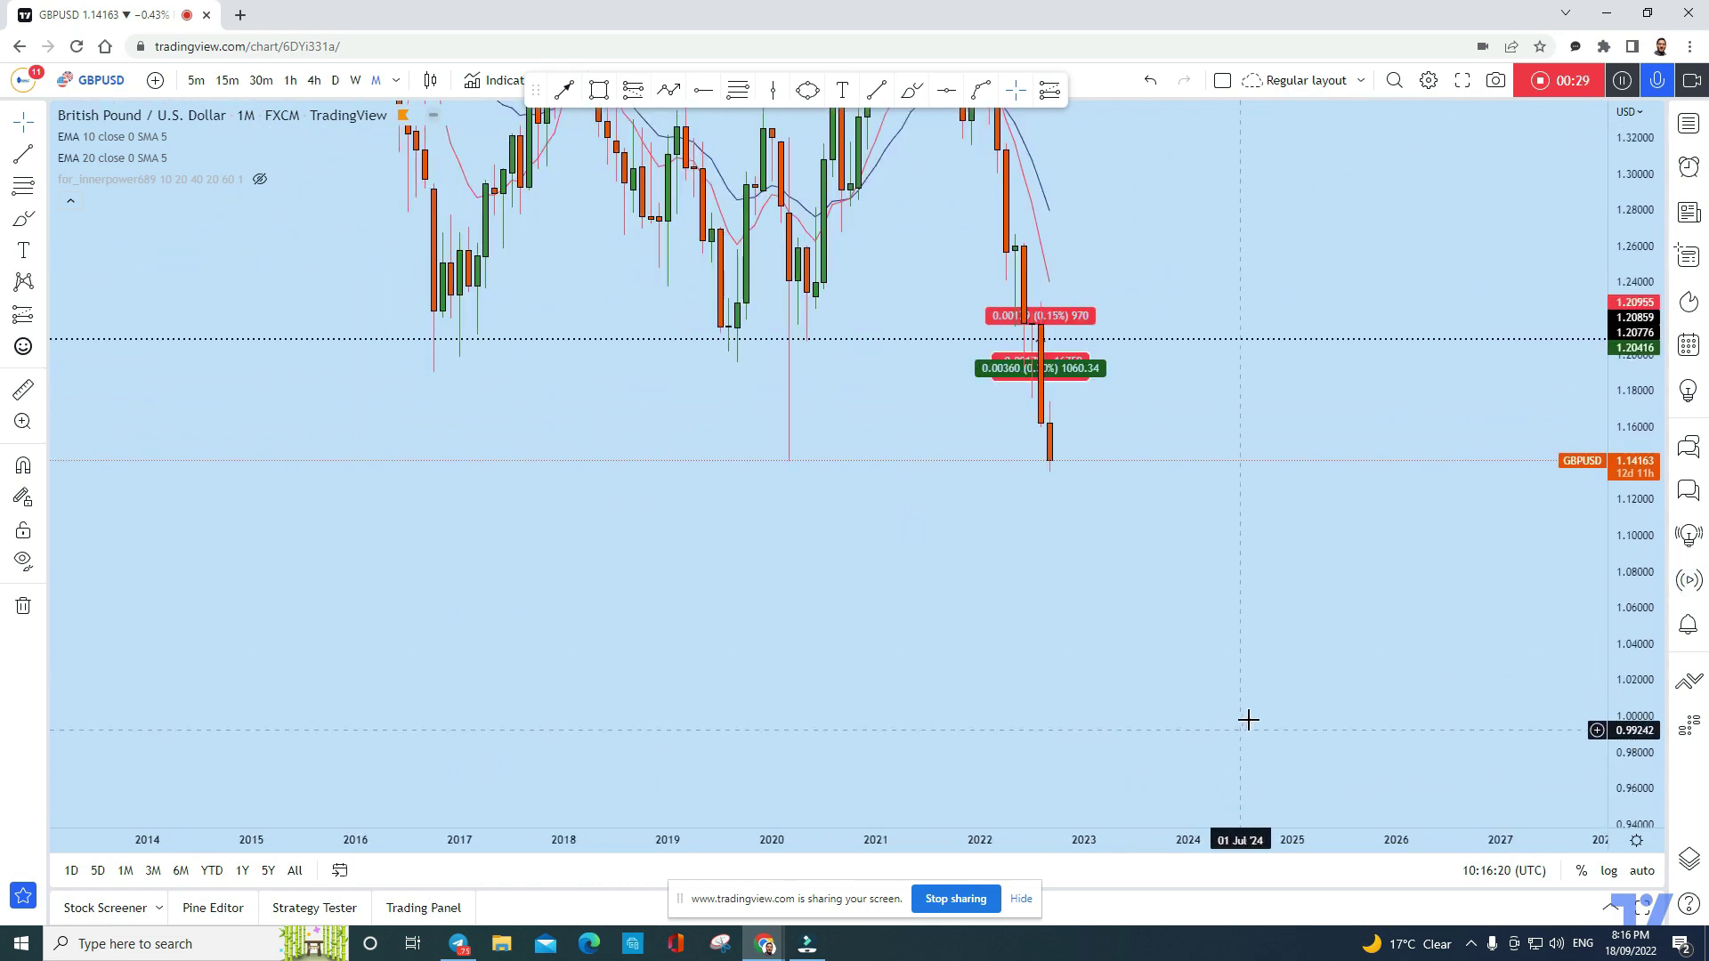
{"action": "left_click", "coordinate": [48, 605]}
{"action": "left_click", "coordinate": [51, 606]}
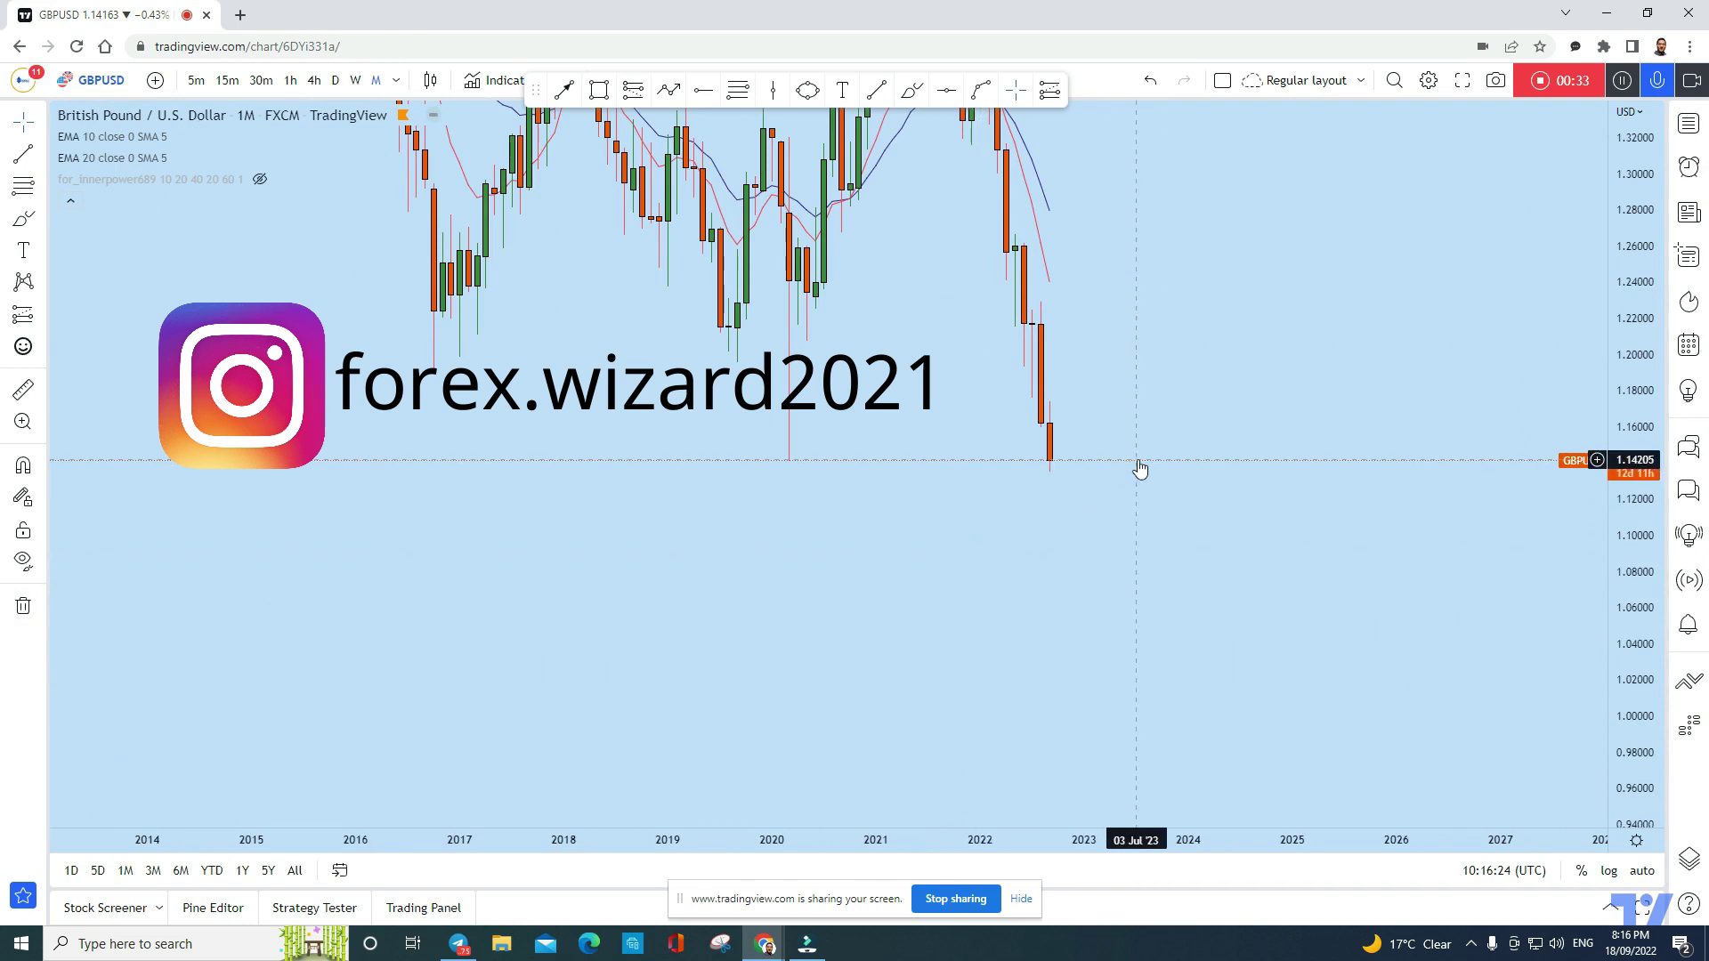
Rescale the price axis and brush a freehand curve falling from the 2021 high
{"action": "left_click_drag", "start_coordinate": [1639, 231], "coordinate": [1639, 147]}
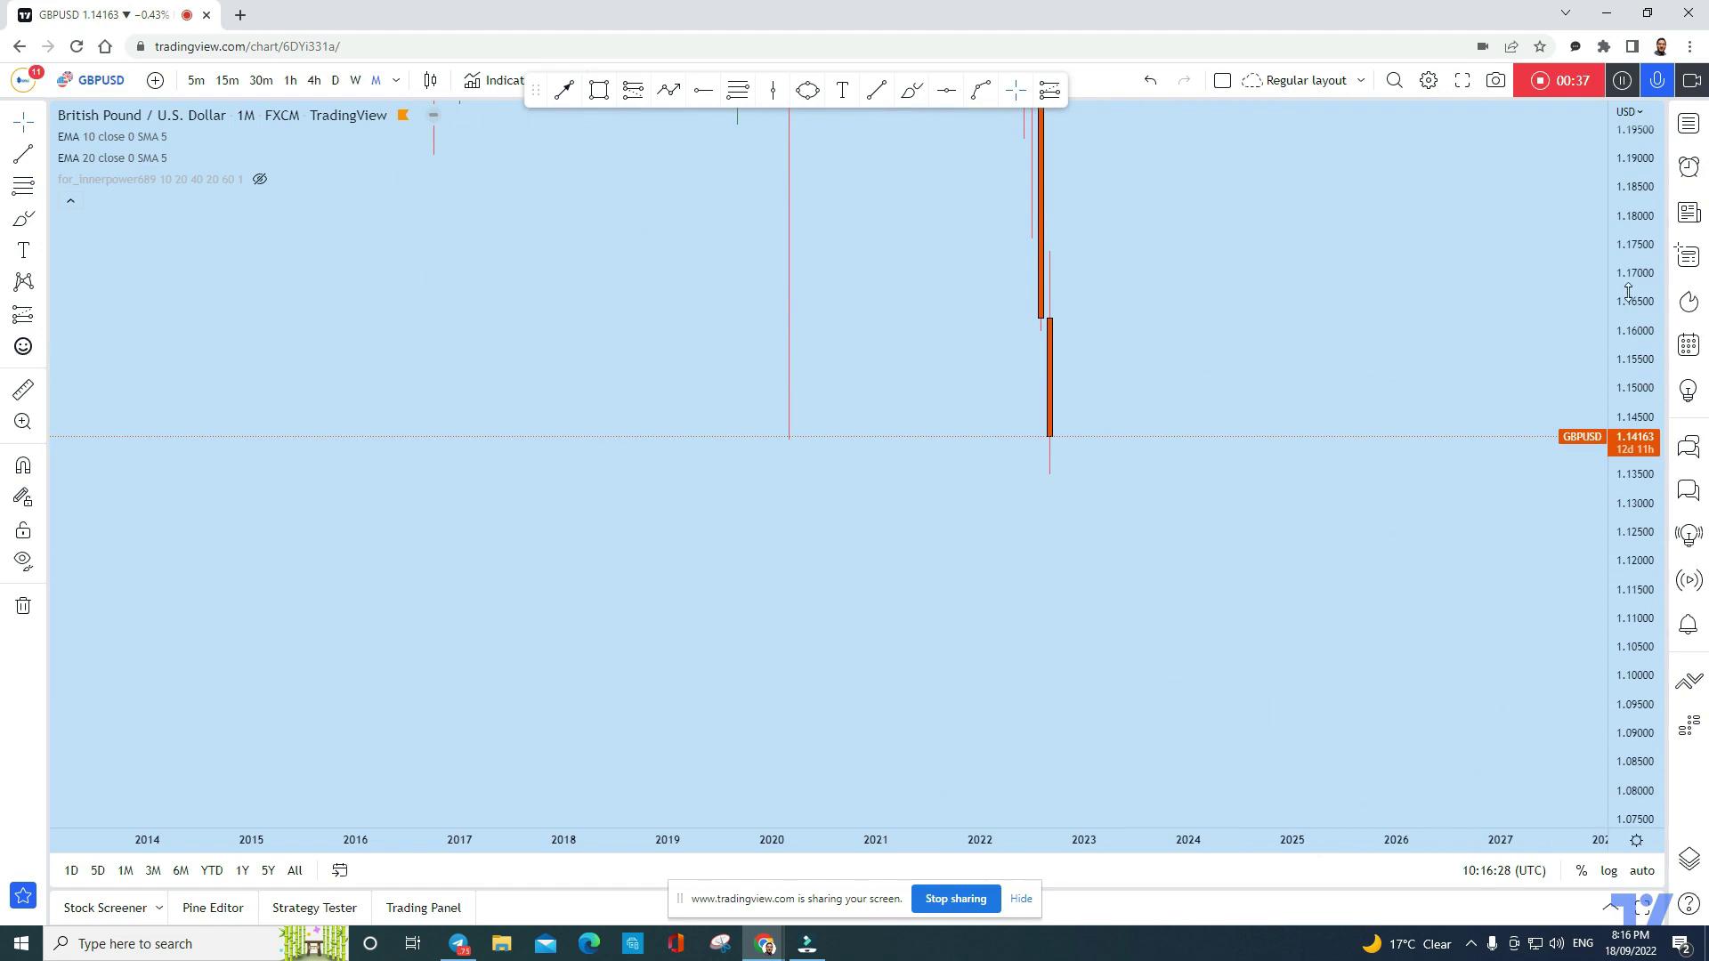
{"action": "left_click_drag", "start_coordinate": [1628, 292], "coordinate": [1613, 792]}
{"action": "scroll", "coordinate": [1179, 418], "scroll_direction": "down", "scroll_amount": 1}
{"action": "left_click", "coordinate": [911, 90]}
{"action": "mouse_move", "coordinate": [1026, 159]}
{"action": "left_mouse_down"}
{"action": "mouse_move", "coordinate": [1105, 271]}
{"action": "mouse_move", "coordinate": [1143, 502]}
{"action": "left_mouse_up"}
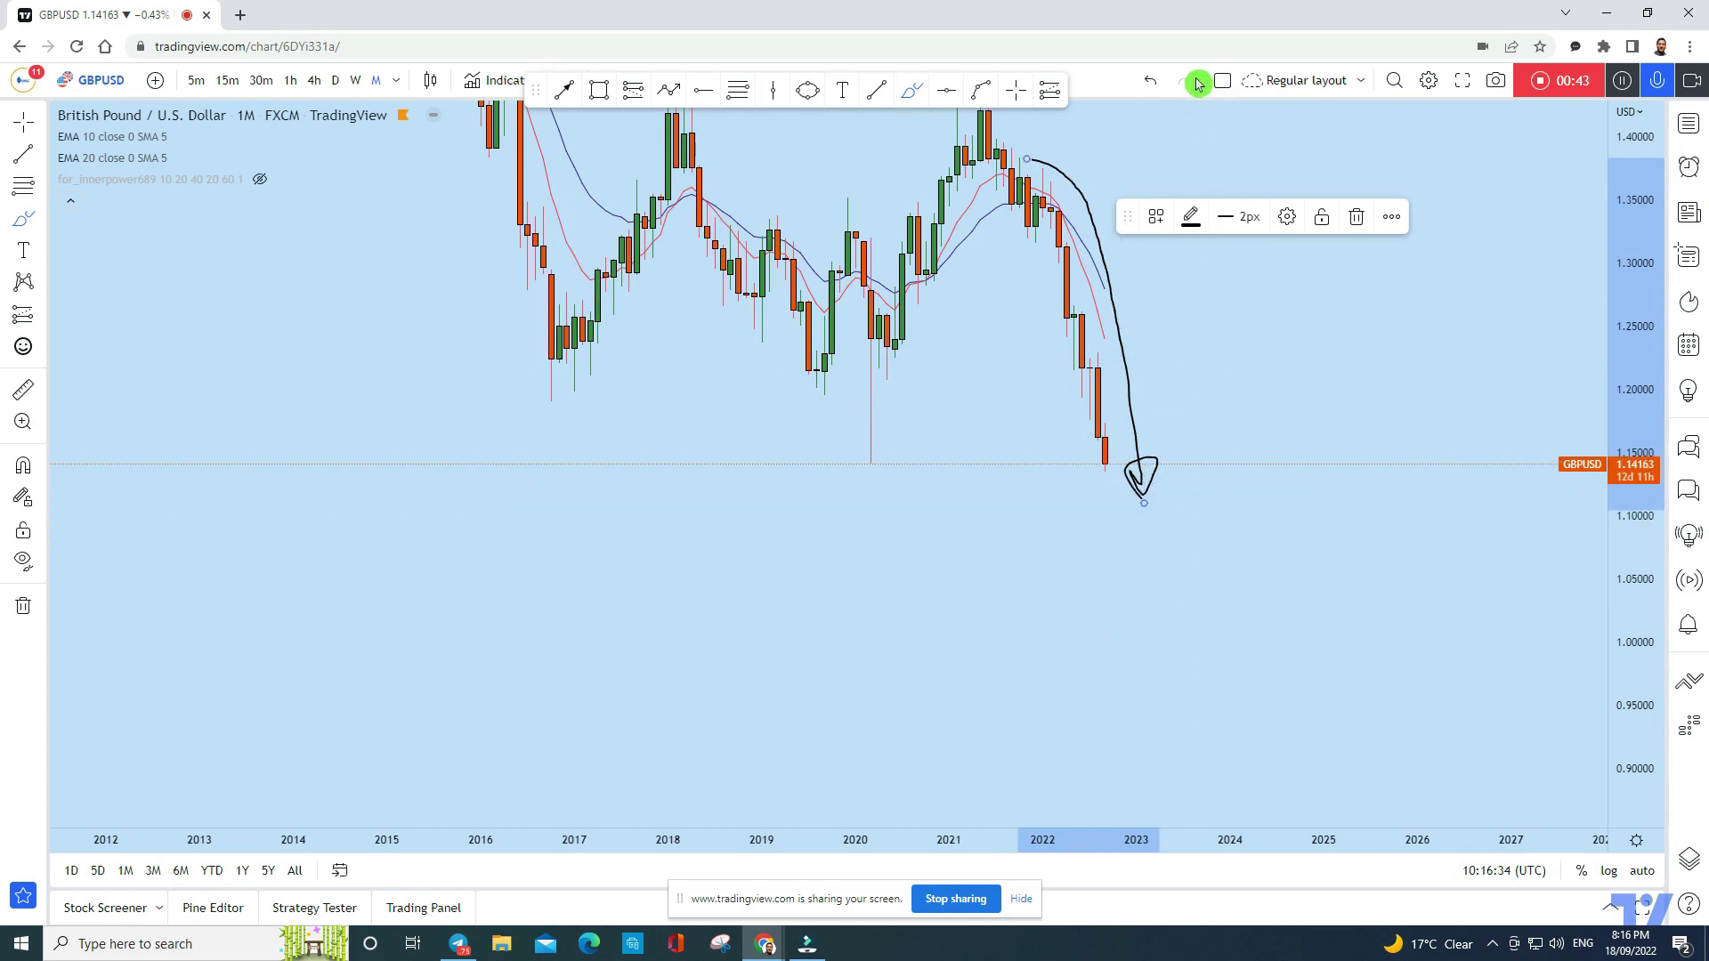
Undo the freehand curve, try short arcs near the 2022 highs, and undo the lowest
{"action": "left_click", "coordinate": [1155, 86]}
{"action": "mouse_move", "coordinate": [1053, 181]}
{"action": "left_mouse_down"}
{"action": "mouse_move", "coordinate": [1087, 189]}
{"action": "mouse_move", "coordinate": [1112, 238]}
{"action": "left_mouse_up"}
{"action": "mouse_move", "coordinate": [1084, 311]}
{"action": "left_mouse_down"}
{"action": "mouse_move", "coordinate": [1113, 309]}
{"action": "mouse_move", "coordinate": [1159, 356]}
{"action": "left_mouse_up"}
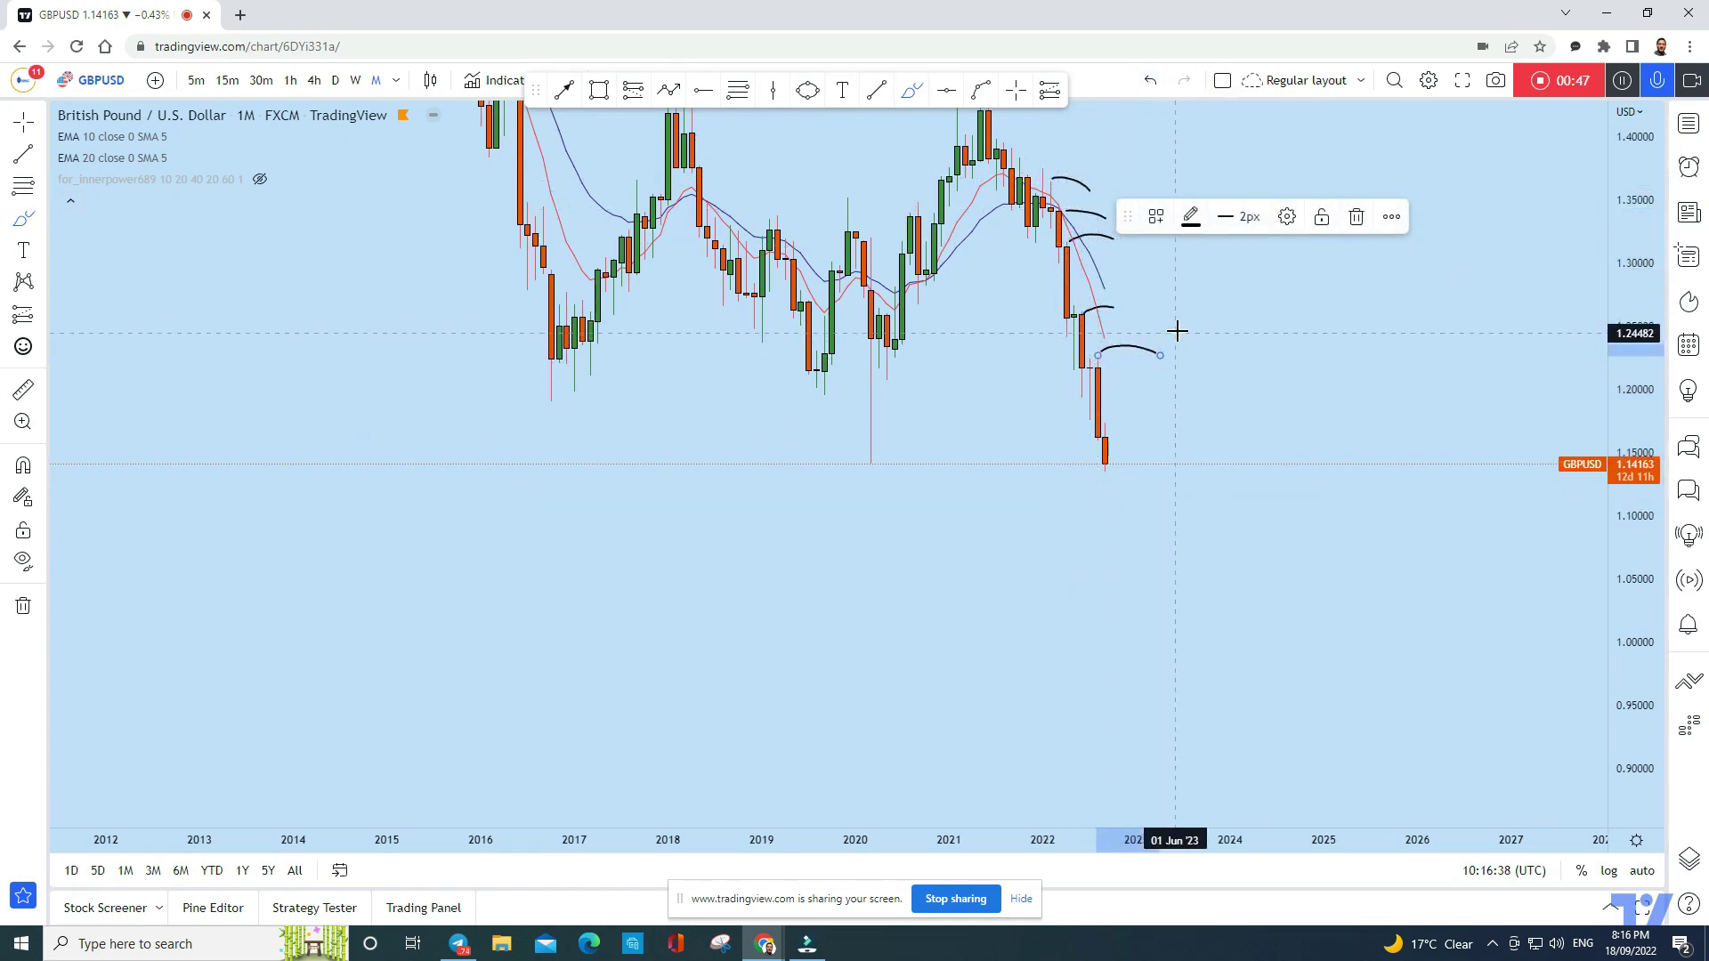
{"action": "left_click", "coordinate": [1152, 81]}
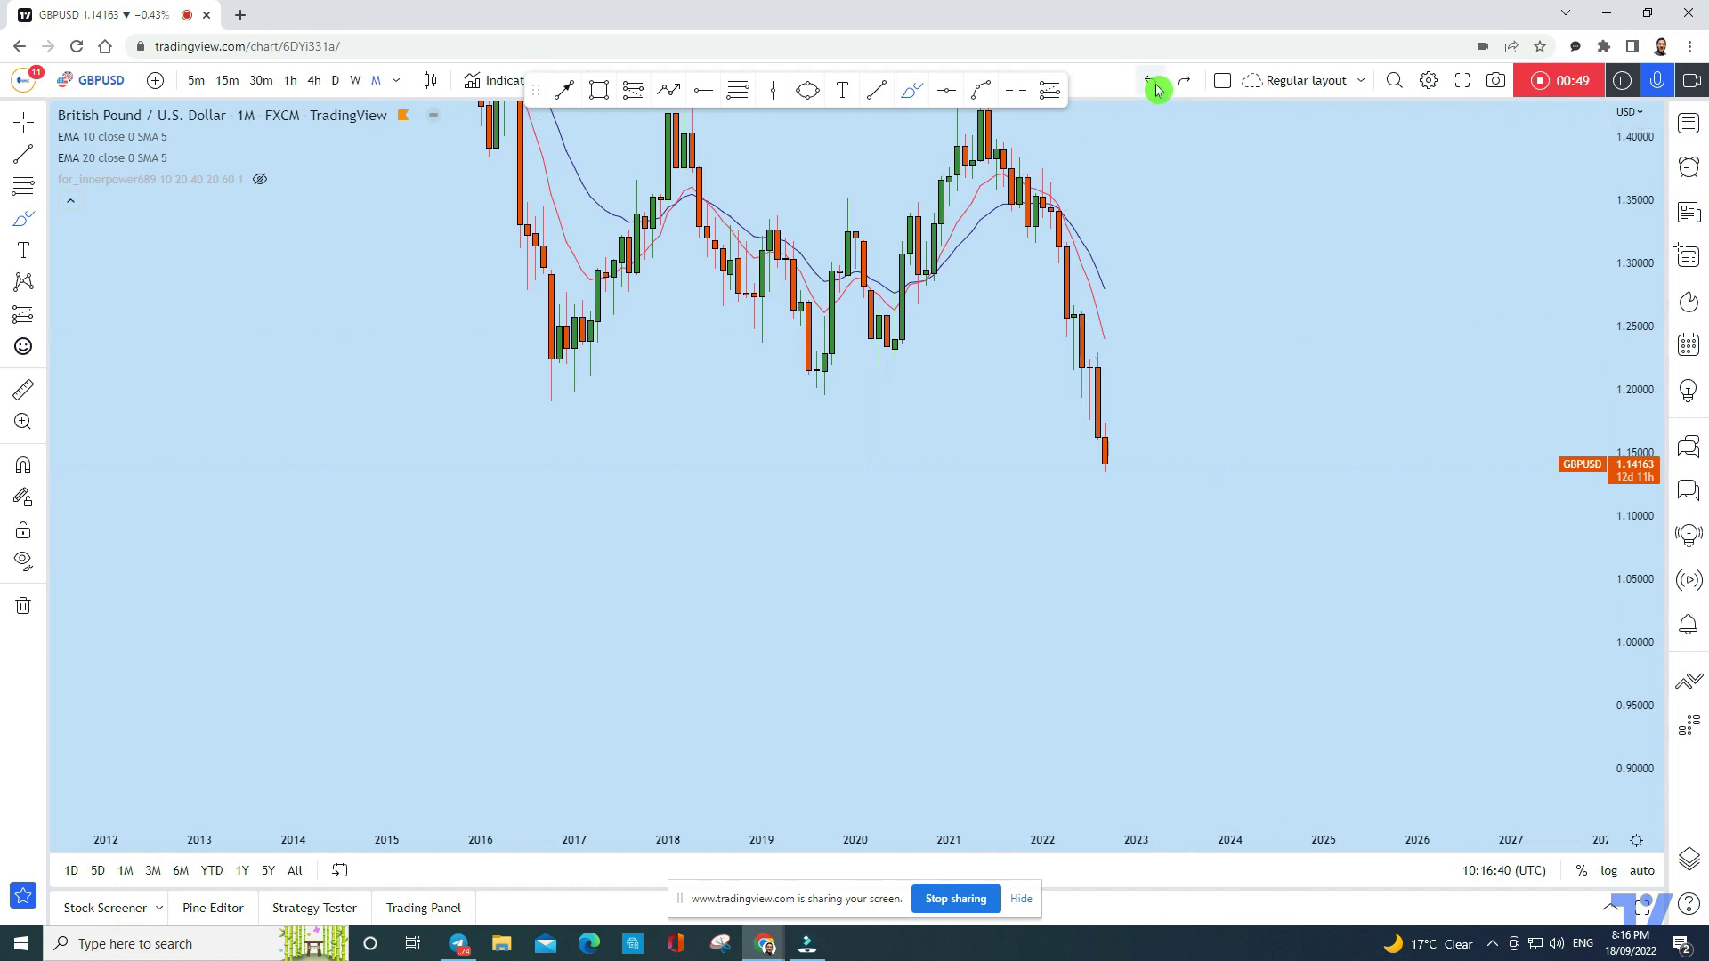
Stretch the price scale, then sketch and undo strokes near 1.225 and below the last candle
{"action": "left_click_drag", "start_coordinate": [1620, 598], "coordinate": [1620, 307]}
{"action": "scroll", "coordinate": [1282, 338], "scroll_direction": "up", "scroll_amount": 3}
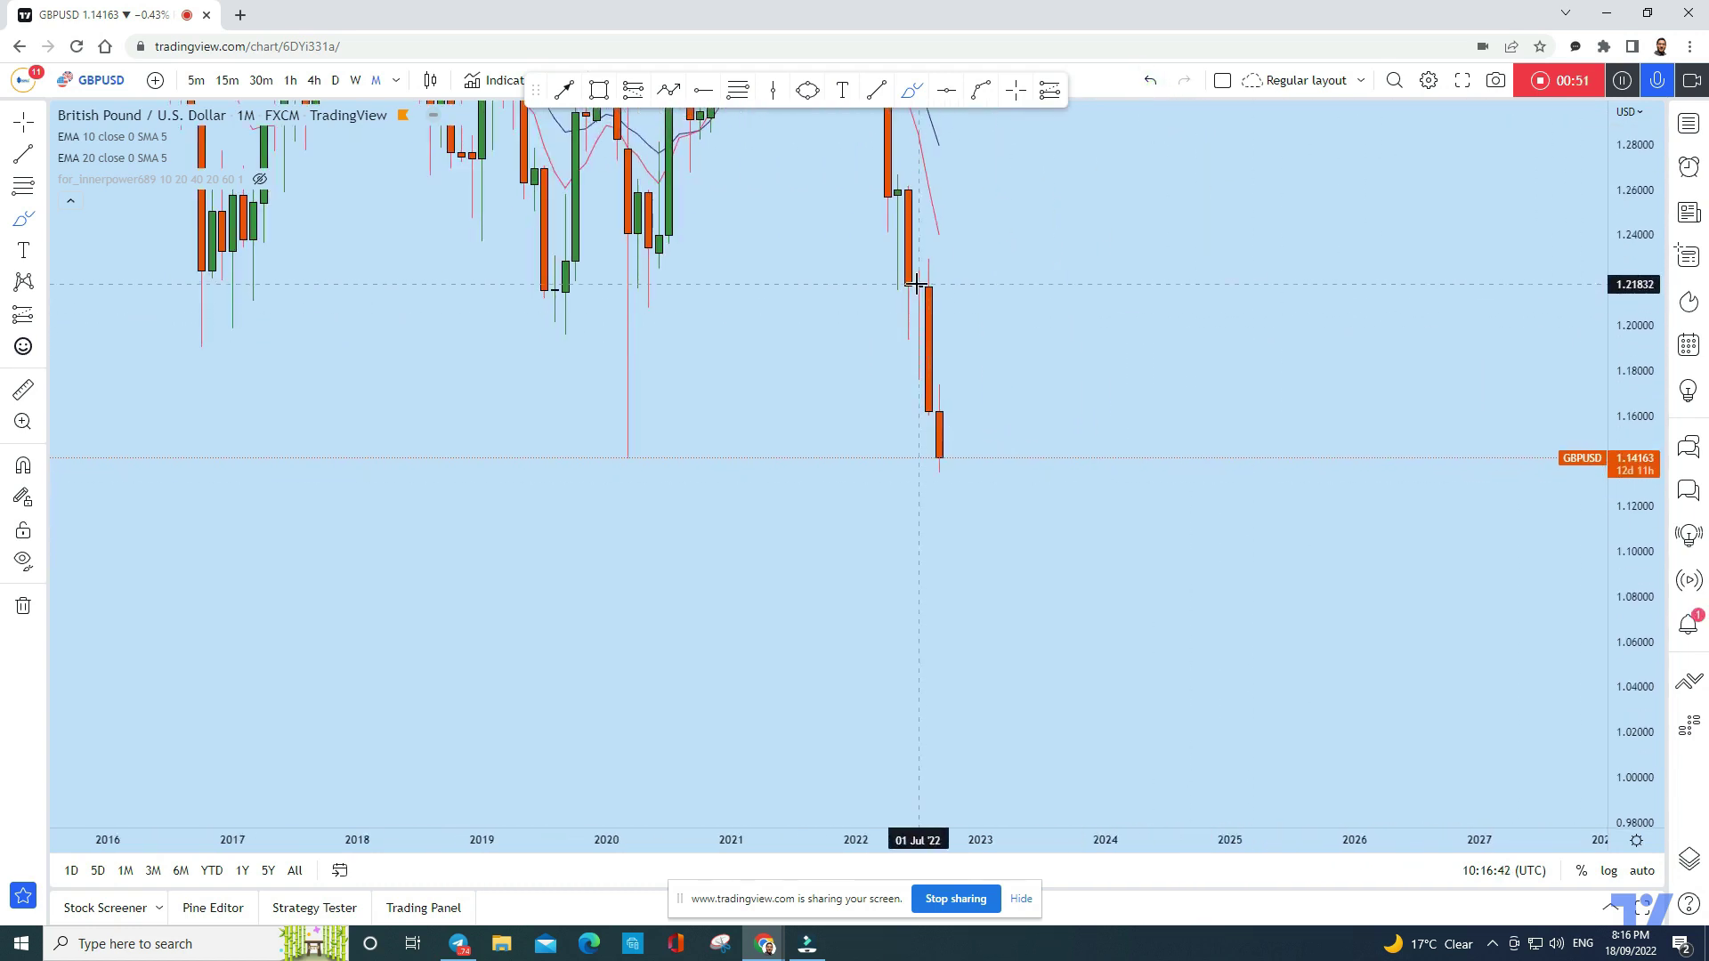
{"action": "mouse_move", "coordinate": [892, 268]}
{"action": "left_mouse_down"}
{"action": "mouse_move", "coordinate": [1001, 266]}
{"action": "mouse_move", "coordinate": [950, 266]}
{"action": "left_mouse_up"}
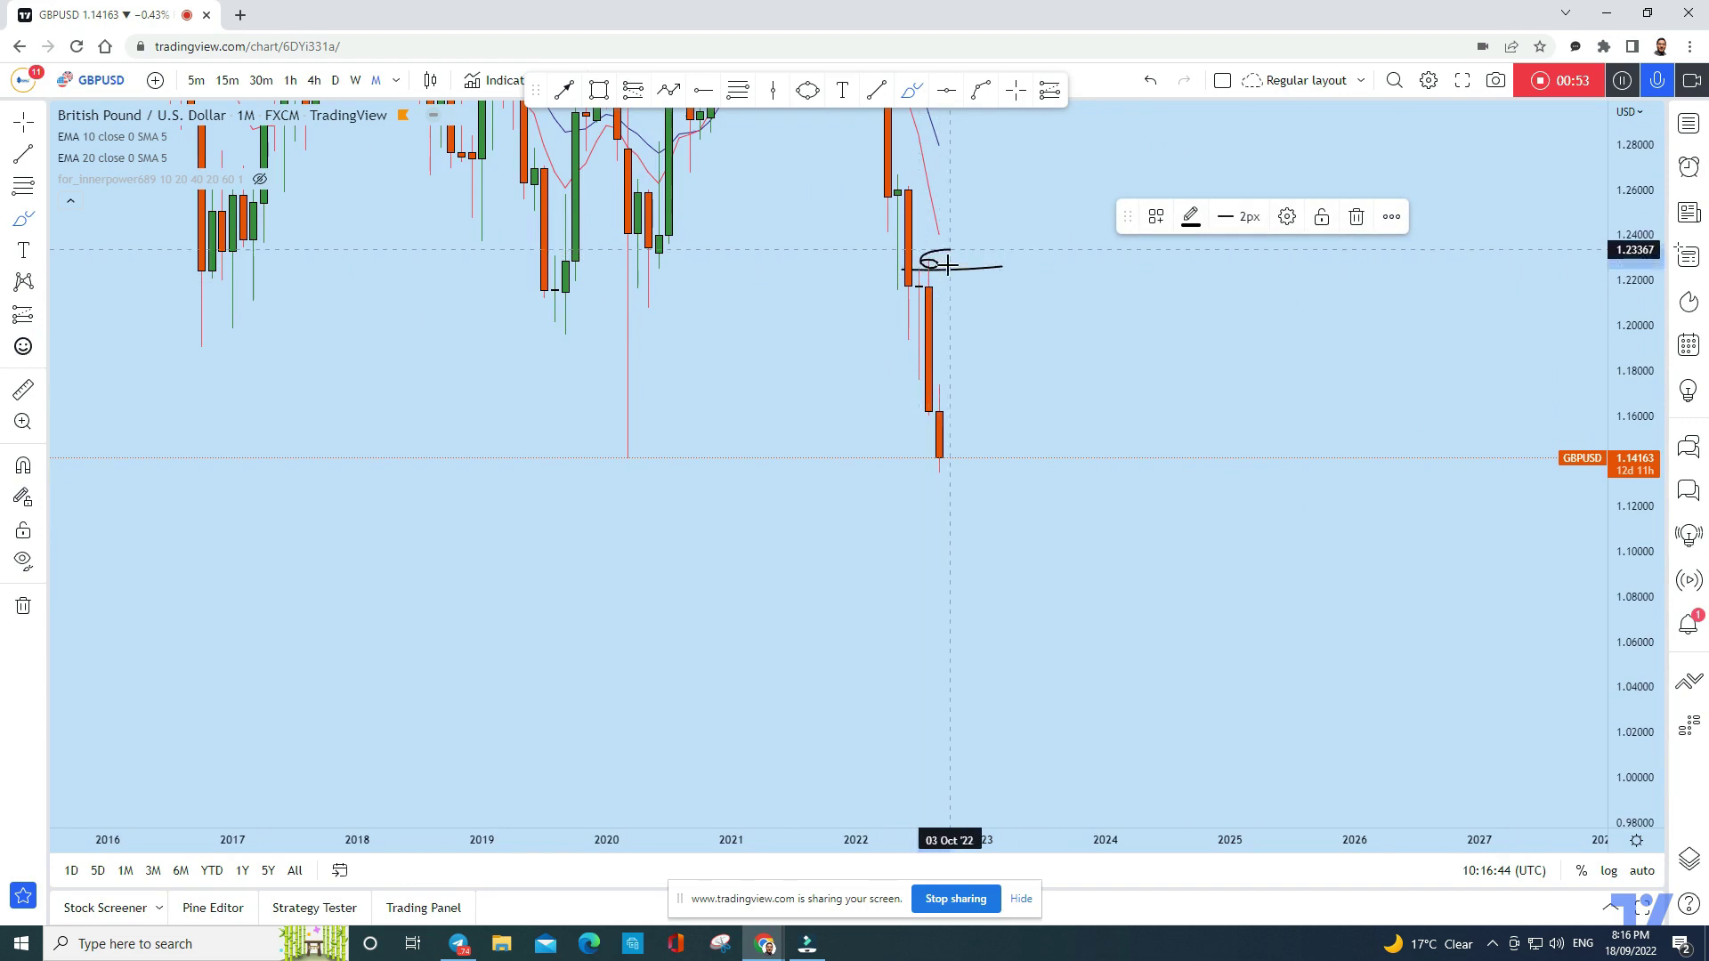
{"action": "mouse_move", "coordinate": [941, 460]}
{"action": "left_mouse_down"}
{"action": "mouse_move", "coordinate": [973, 553]}
{"action": "mouse_move", "coordinate": [1004, 552]}
{"action": "left_mouse_up"}
{"action": "left_click", "coordinate": [1144, 83]}
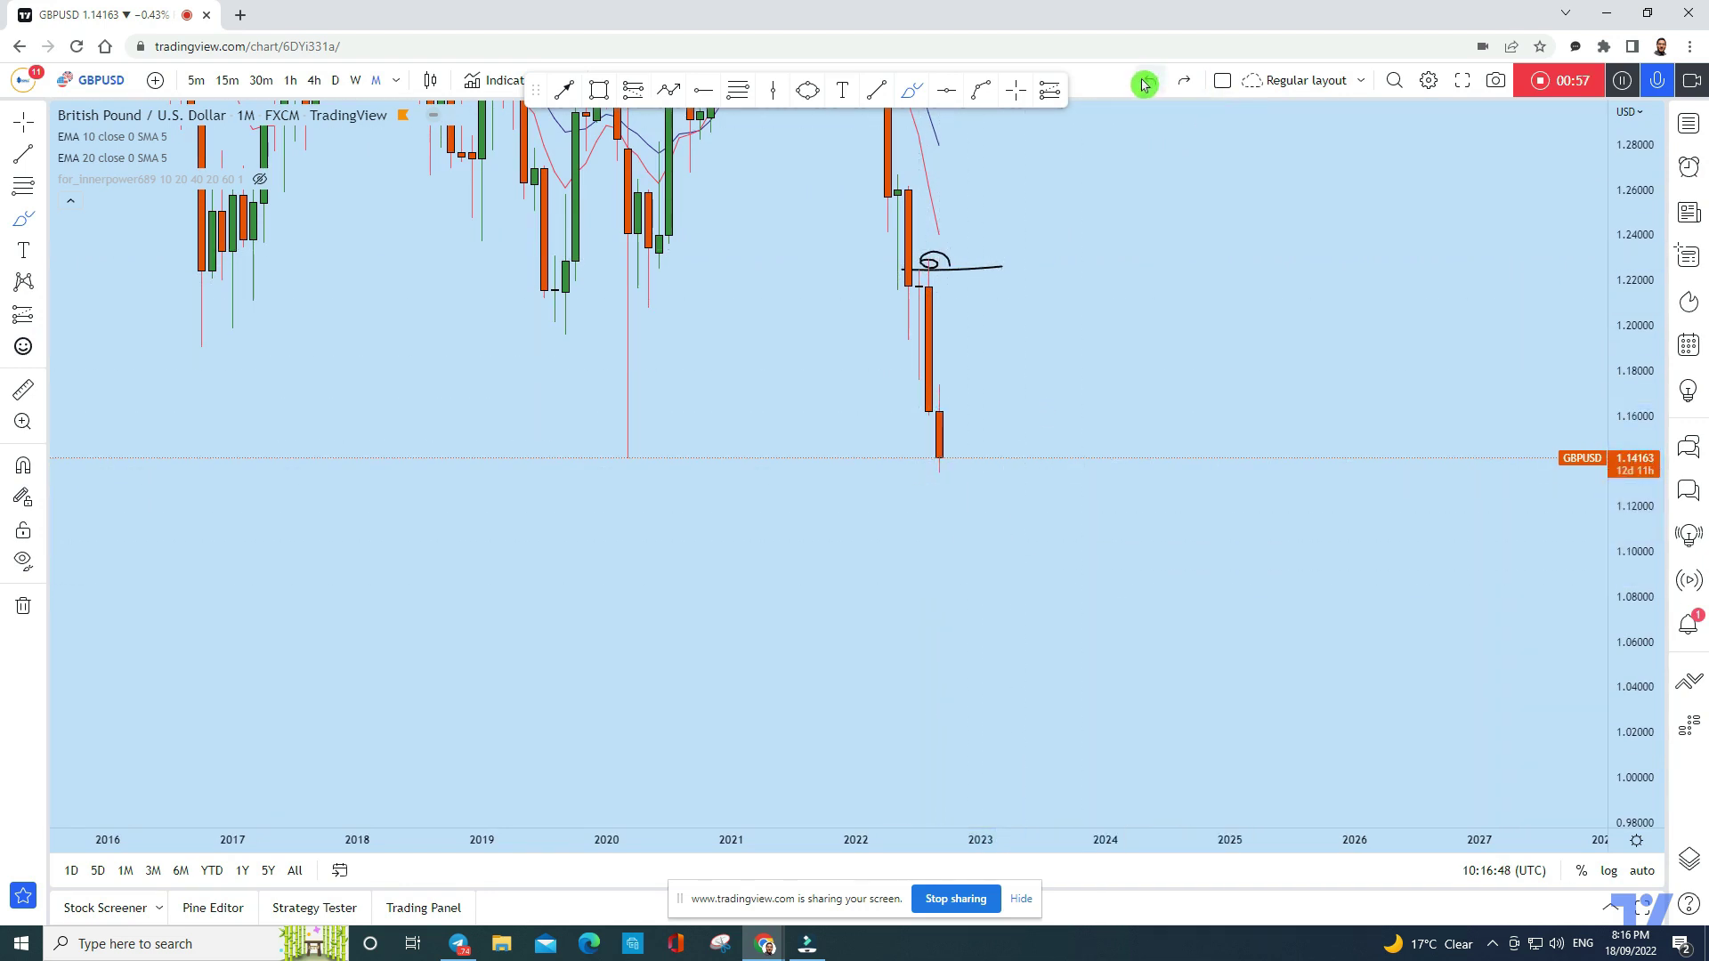
{"action": "mouse_move", "coordinate": [950, 462]}
{"action": "left_mouse_down"}
{"action": "mouse_move", "coordinate": [968, 462]}
{"action": "mouse_move", "coordinate": [984, 591]}
{"action": "mouse_move", "coordinate": [999, 577]}
{"action": "left_mouse_up"}
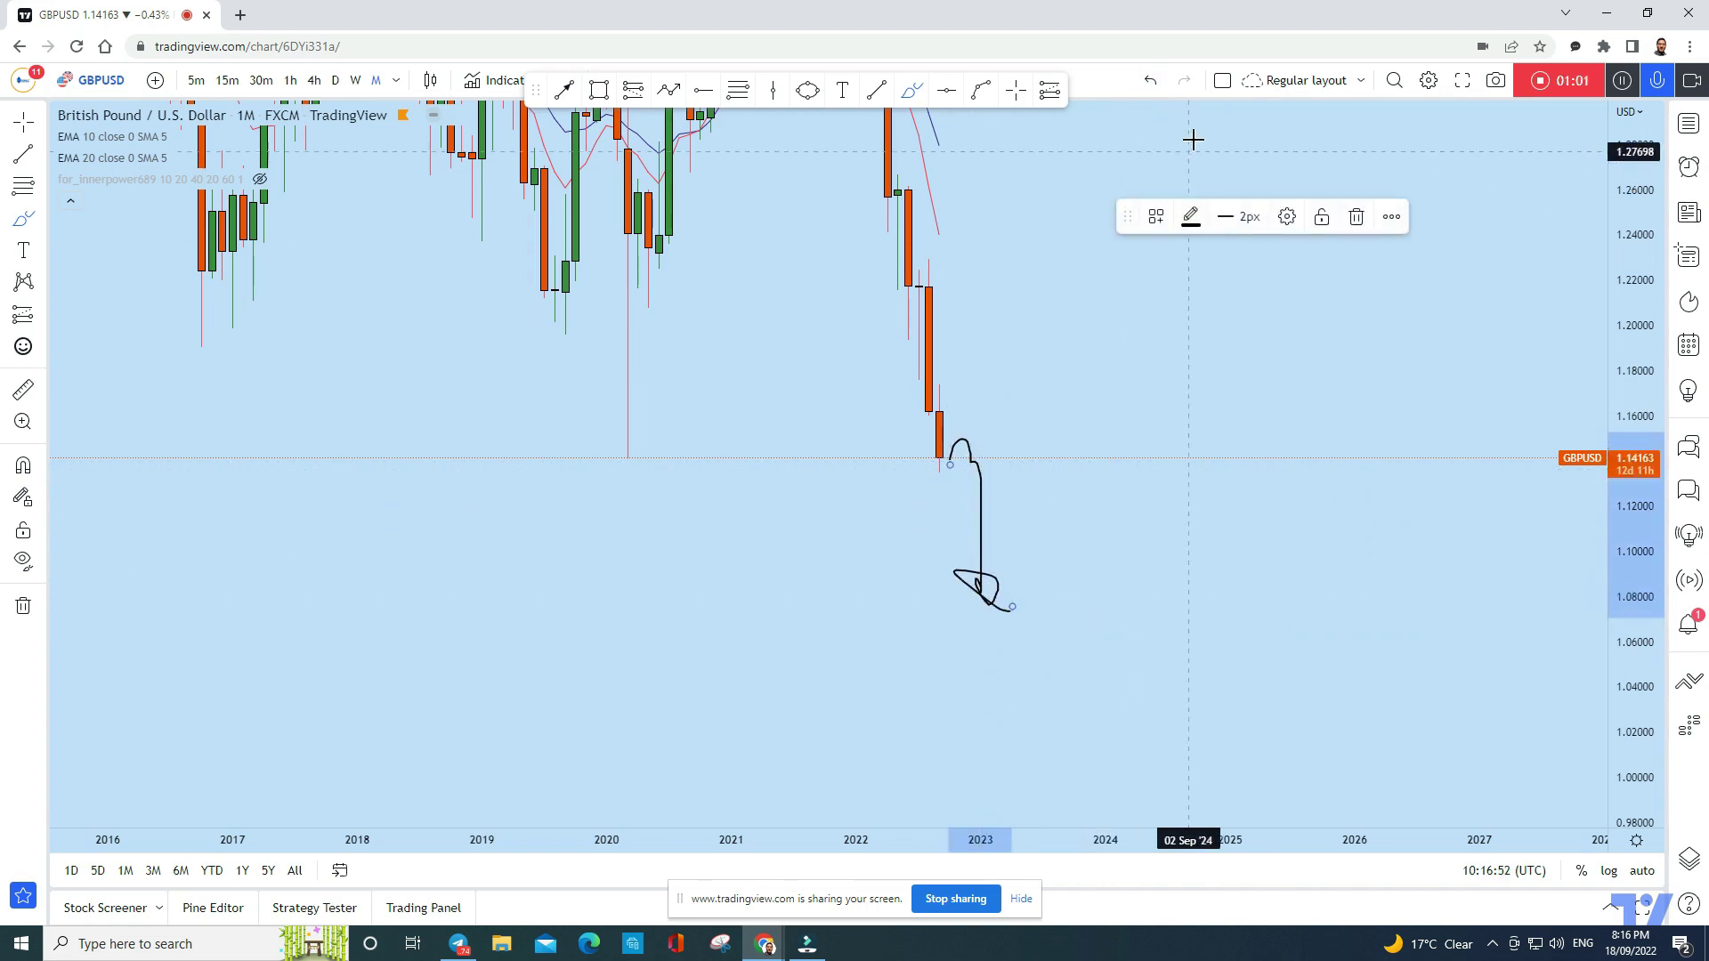
{"action": "left_click", "coordinate": [1150, 81]}
{"action": "scroll", "coordinate": [1346, 369], "scroll_direction": "down", "scroll_amount": 2}
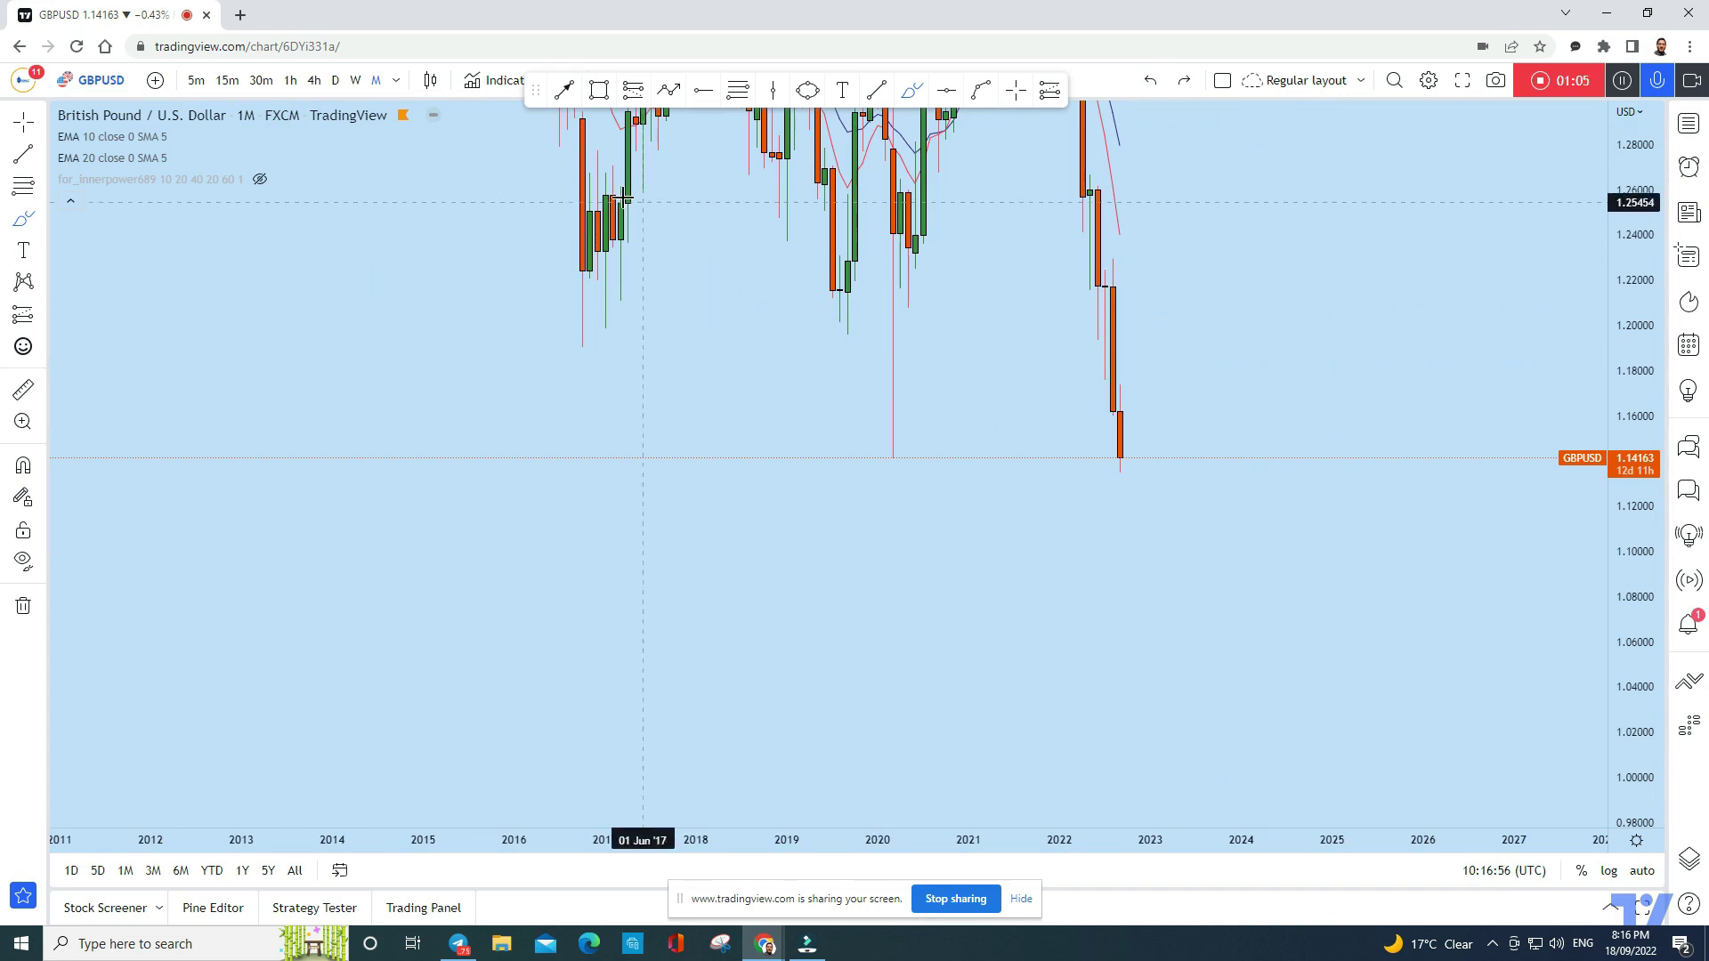
Switch to the weekly chart and brush two trial ovals near 1.17, then undo them
{"action": "left_click", "coordinate": [358, 80]}
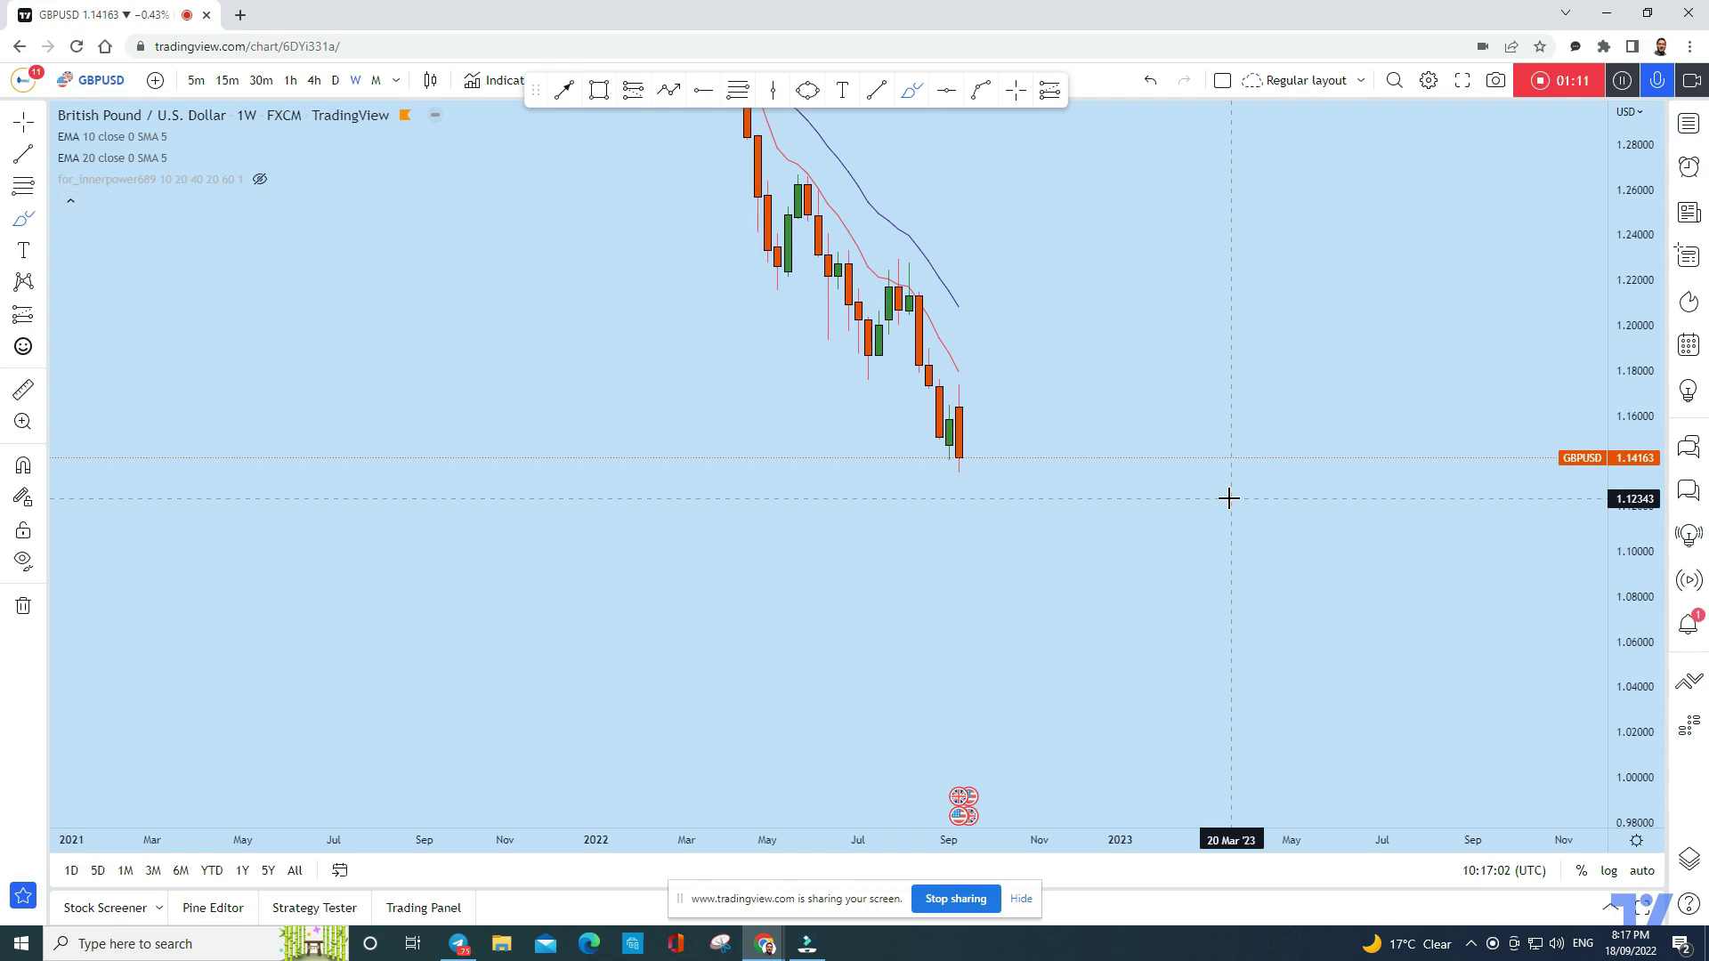
{"action": "left_click", "coordinate": [888, 91]}
{"action": "mouse_move", "coordinate": [969, 376]}
{"action": "left_mouse_down"}
{"action": "mouse_move", "coordinate": [916, 393]}
{"action": "mouse_move", "coordinate": [950, 386]}
{"action": "left_mouse_up"}
{"action": "mouse_move", "coordinate": [968, 479]}
{"action": "left_mouse_down"}
{"action": "mouse_move", "coordinate": [947, 482]}
{"action": "mouse_move", "coordinate": [957, 470]}
{"action": "left_mouse_up"}
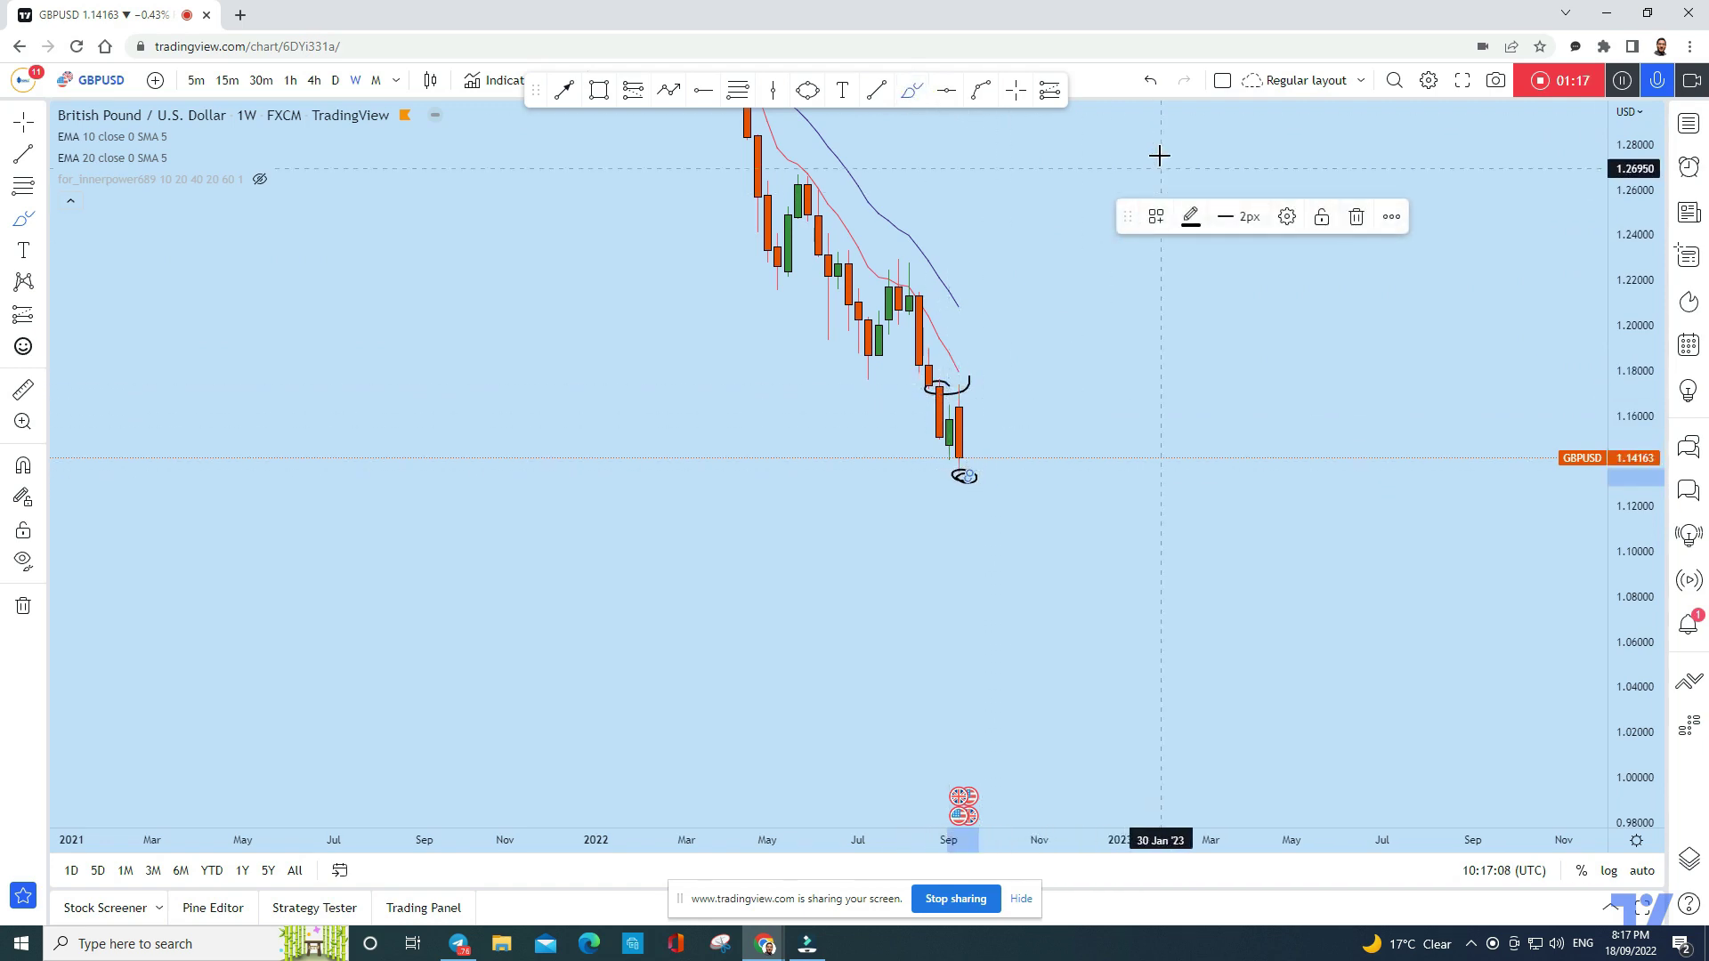
{"action": "left_click", "coordinate": [1150, 80]}
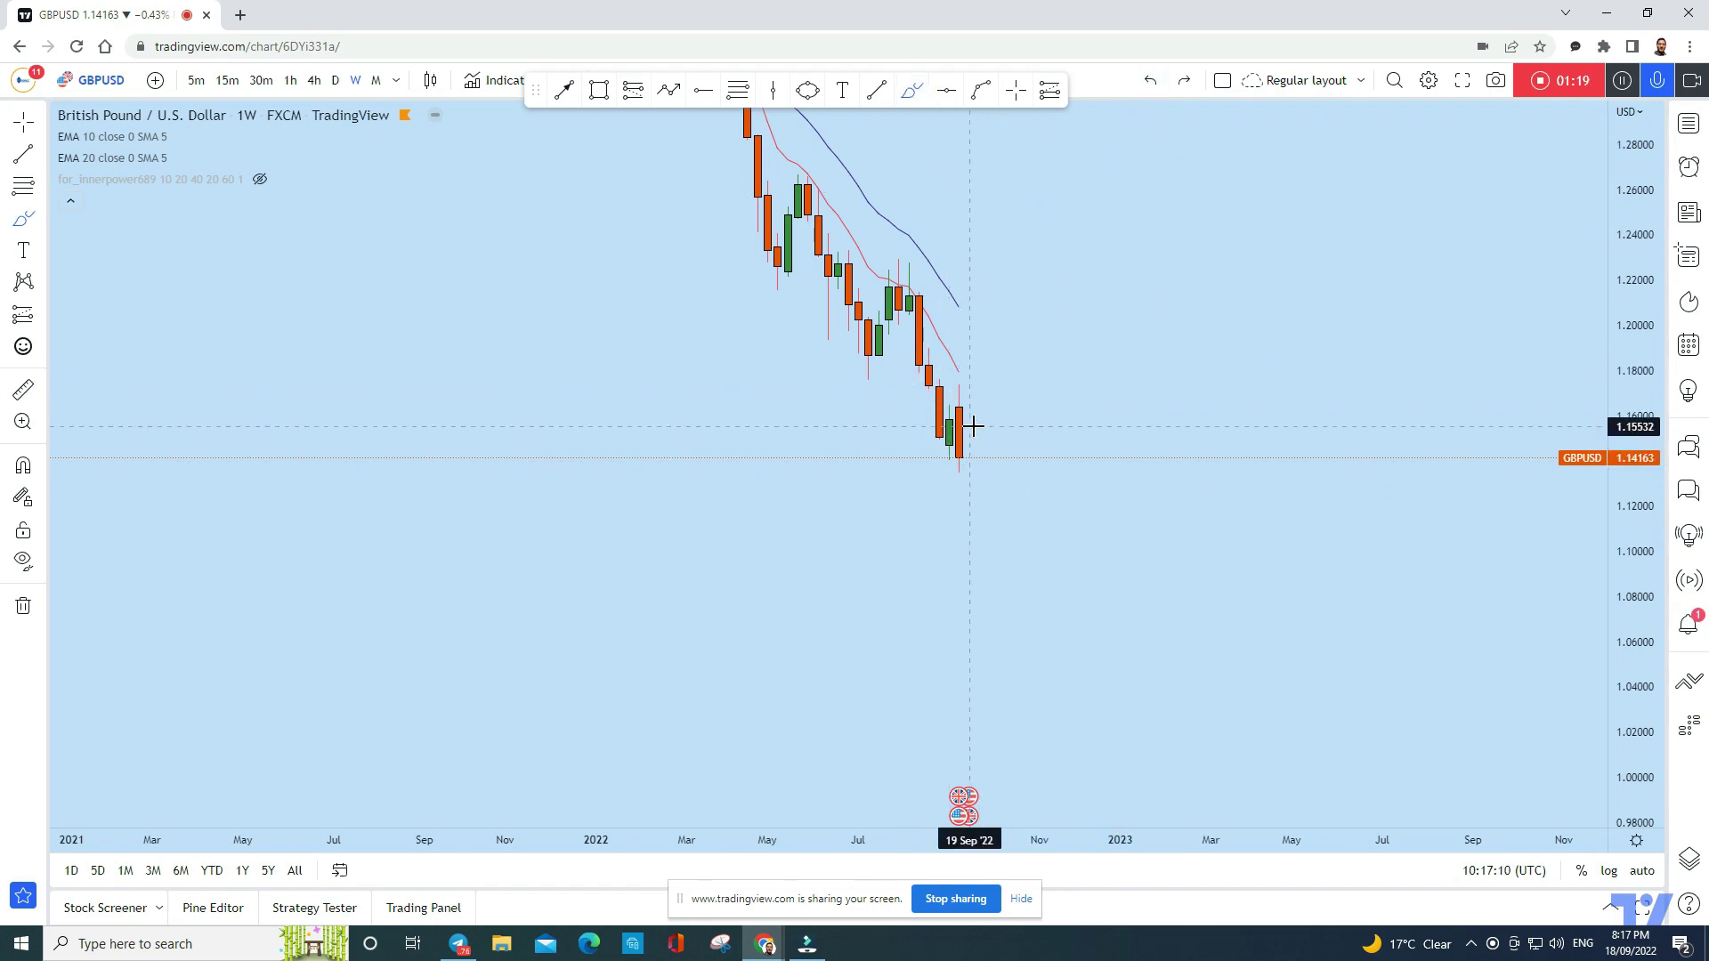
Sketch a trial stroke over the green candle and undo all remaining brush drawings
{"action": "mouse_move", "coordinate": [949, 406]}
{"action": "left_mouse_down"}
{"action": "mouse_move", "coordinate": [984, 580]}
{"action": "mouse_move", "coordinate": [1019, 603]}
{"action": "left_mouse_up"}
{"action": "left_click", "coordinate": [1150, 80]}
{"action": "left_click", "coordinate": [1150, 80]}
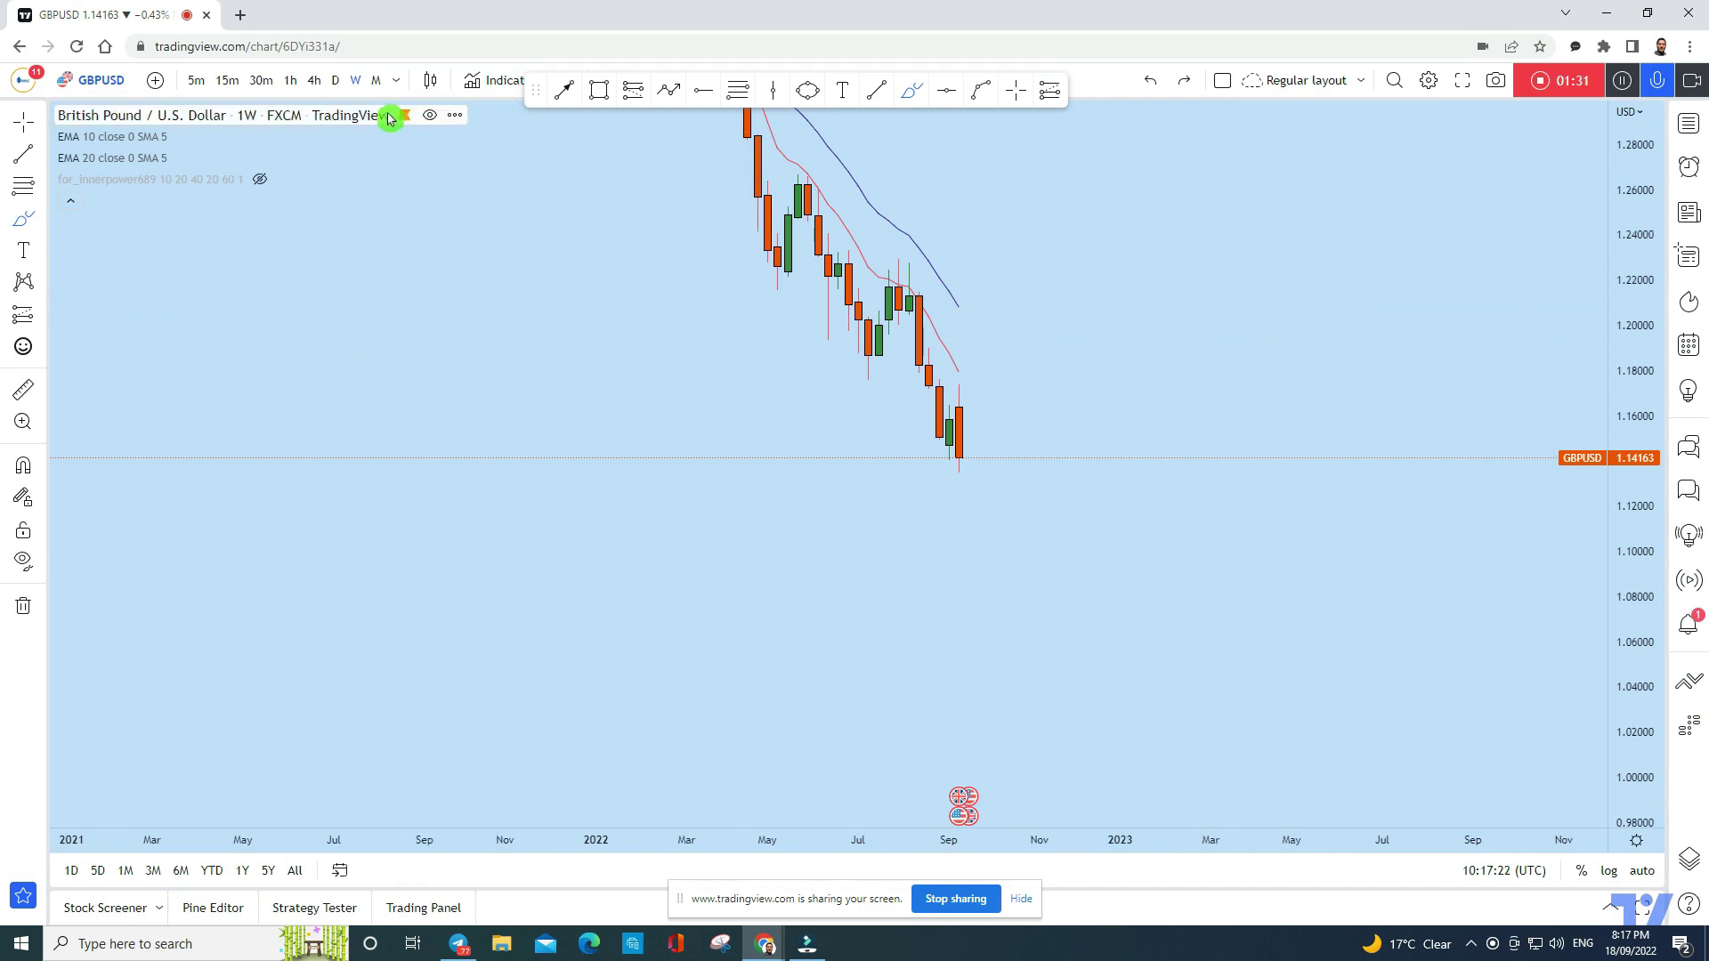
Switch the chart to the daily timeframe and stretch the price scale vertically
{"action": "left_click", "coordinate": [341, 81]}
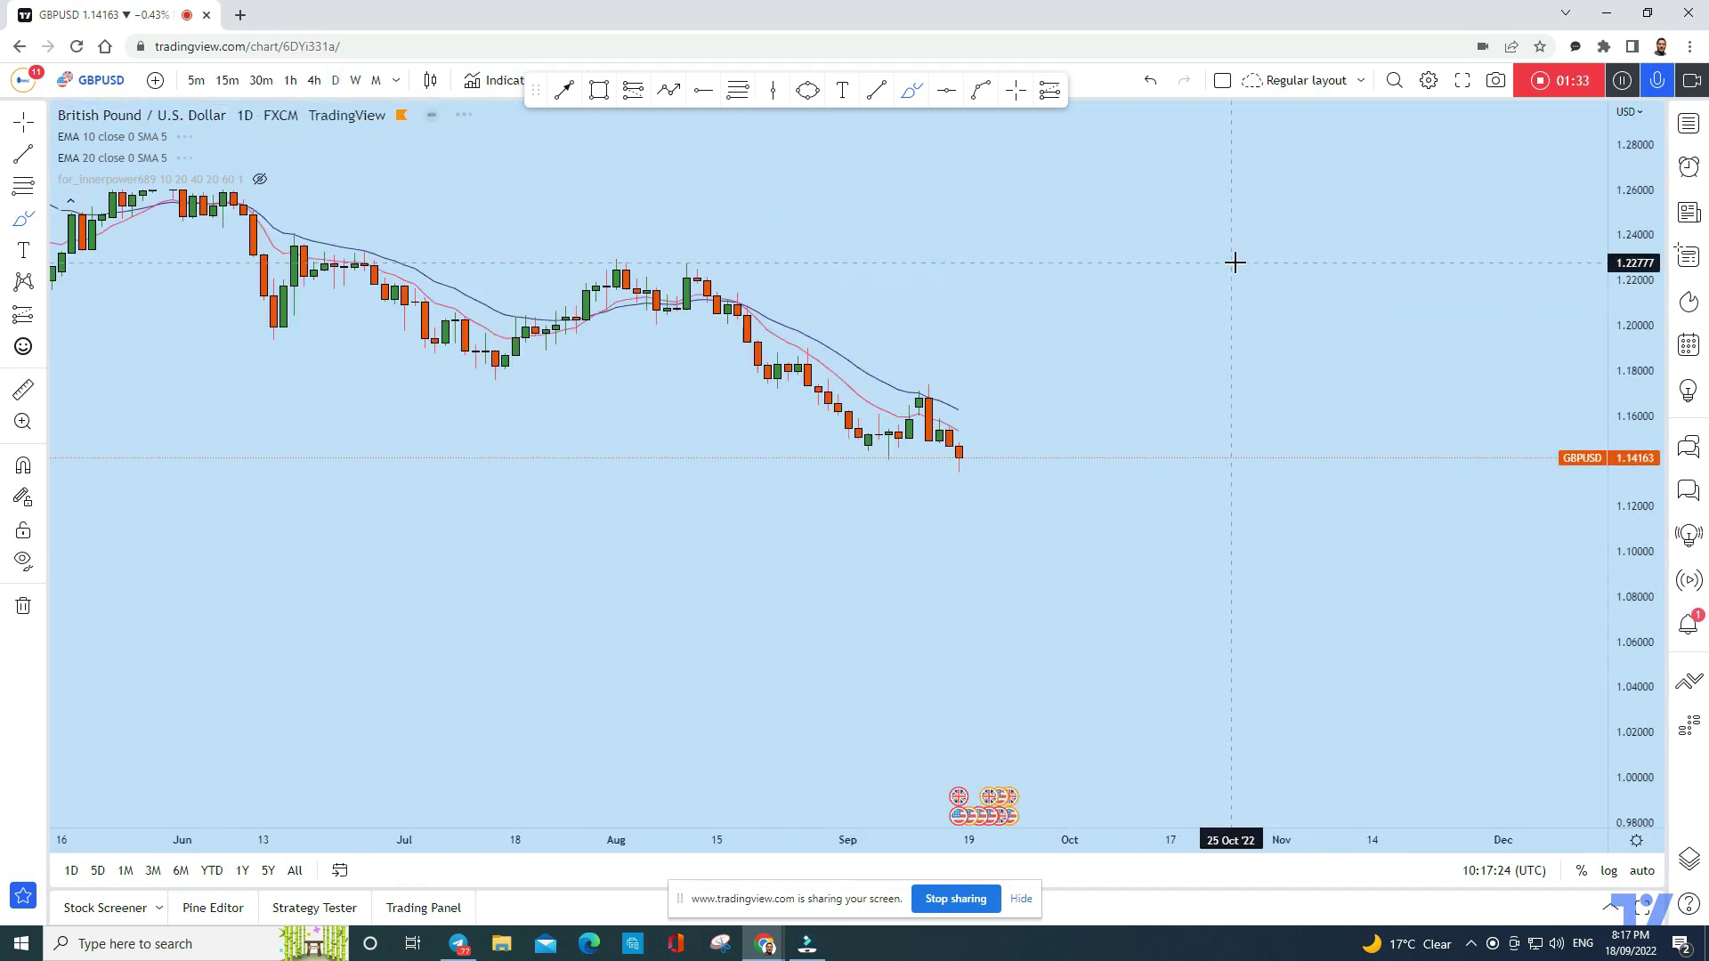
{"action": "left_click_drag", "start_coordinate": [1639, 673], "coordinate": [1635, 191]}
{"action": "scroll", "coordinate": [1440, 319], "scroll_direction": "up", "scroll_amount": 4}
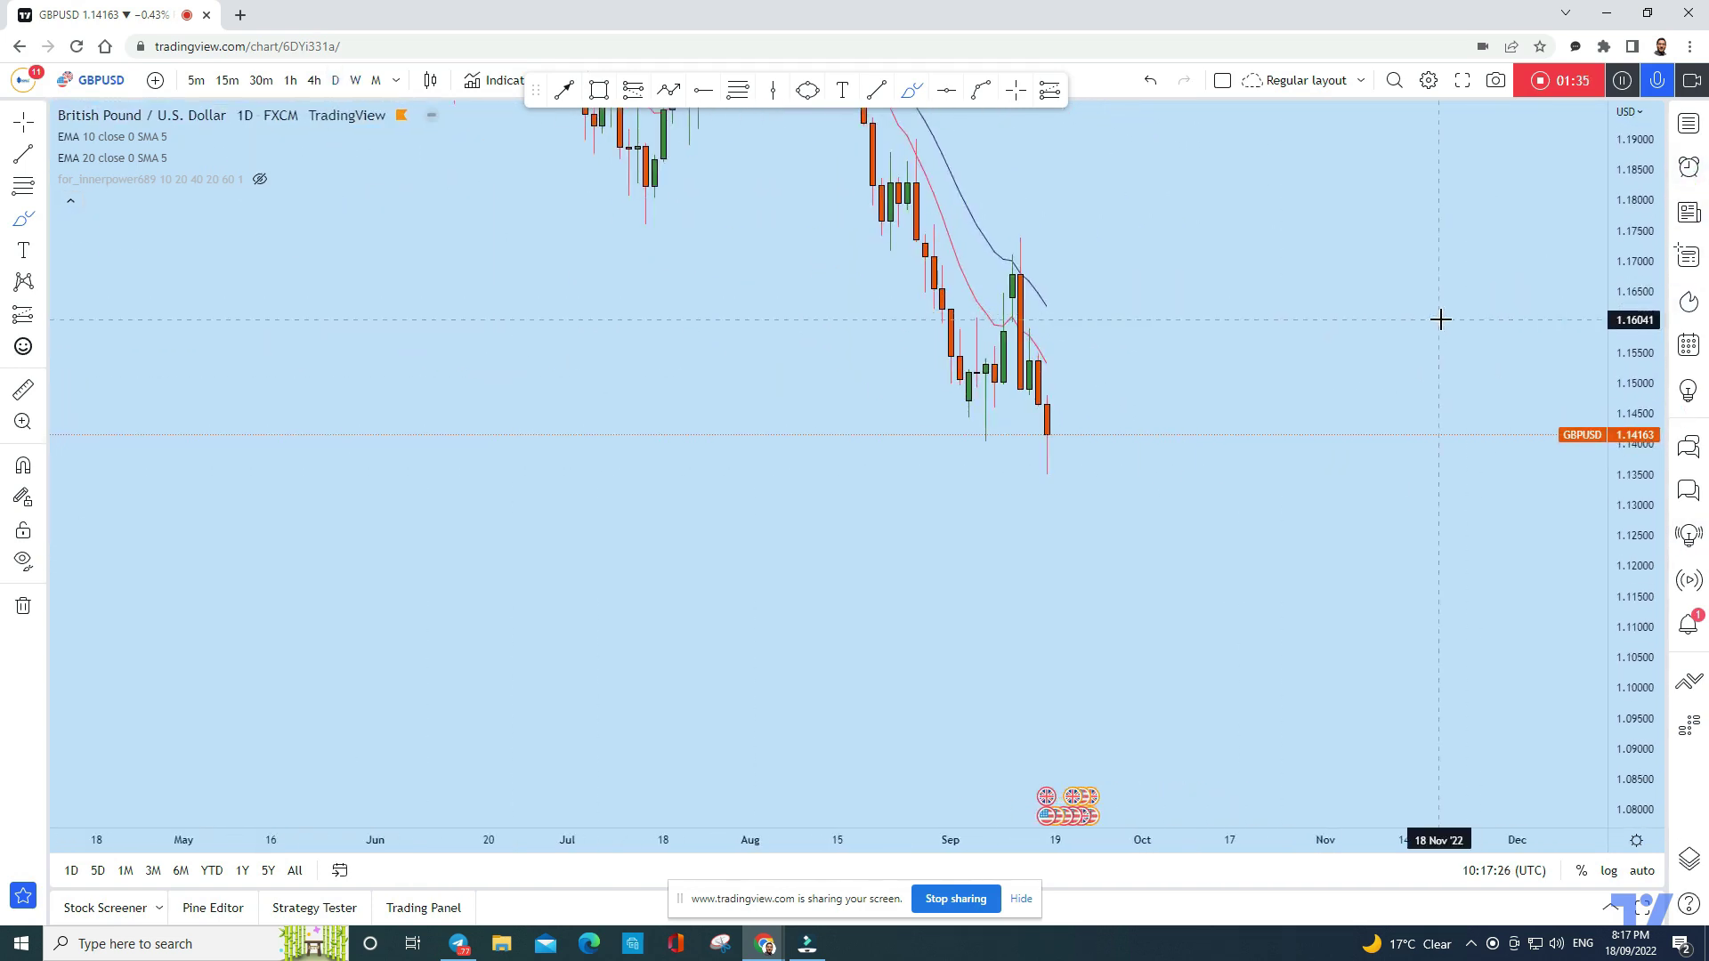
{"action": "scroll", "coordinate": [1438, 319], "scroll_direction": "up", "scroll_amount": 2}
Sketch trial brush strokes along the September candles and undo each one
{"action": "left_click", "coordinate": [911, 89]}
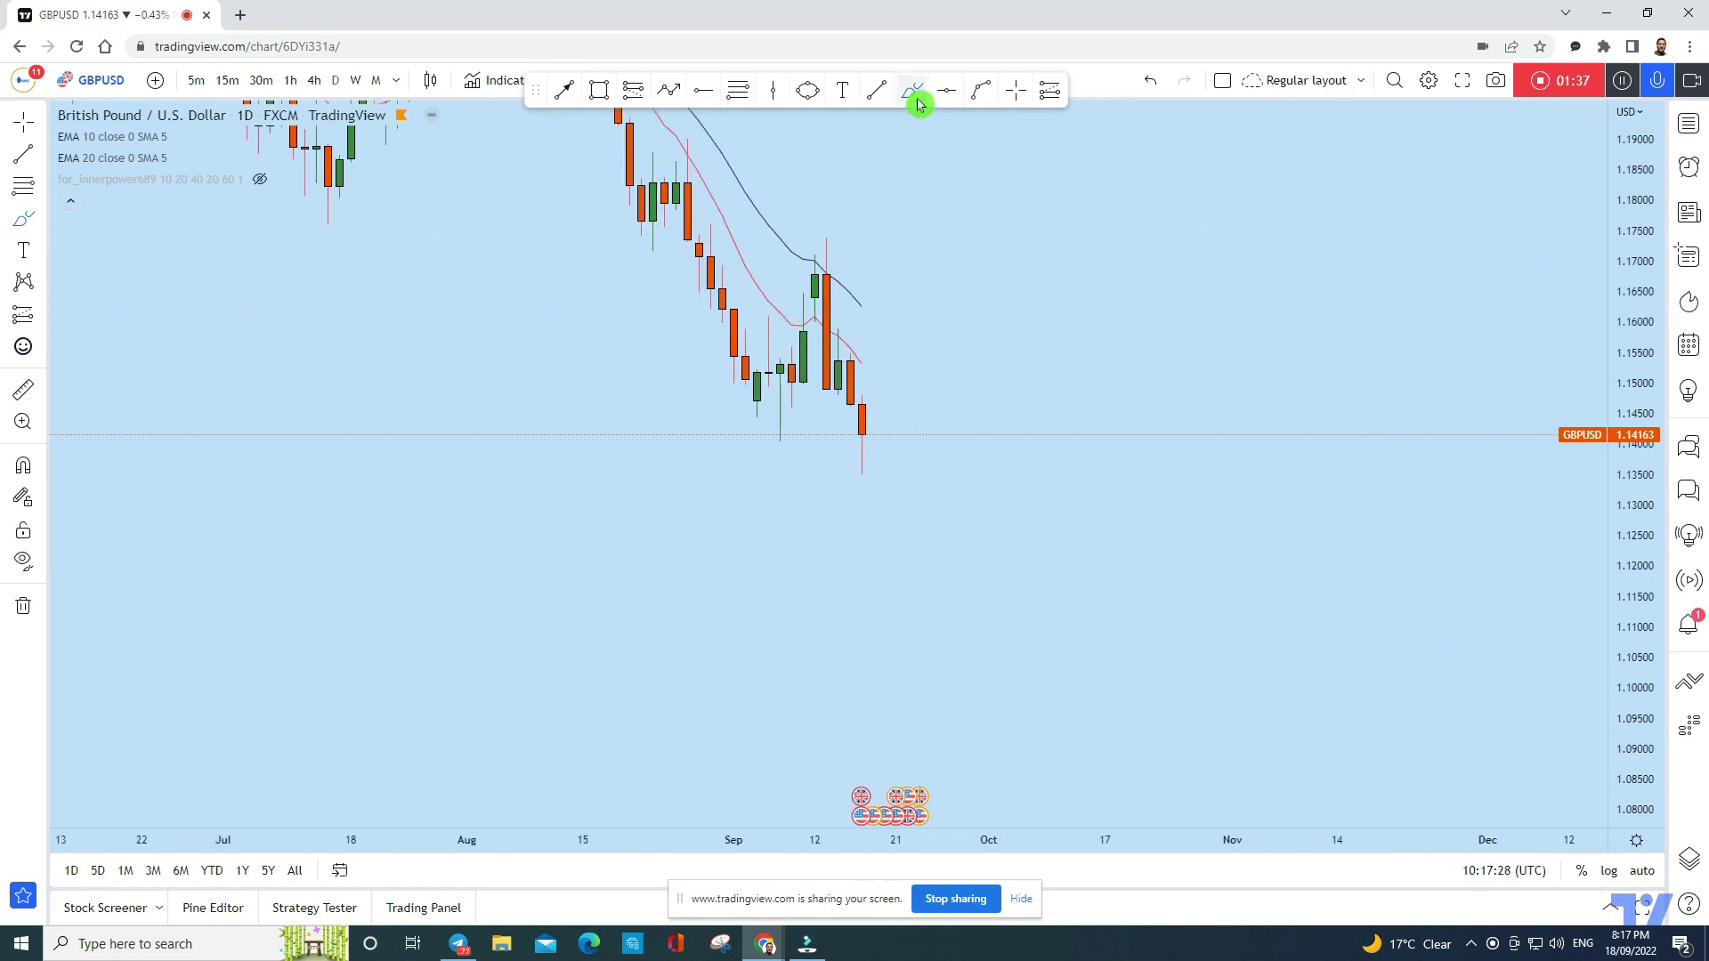
{"action": "mouse_move", "coordinate": [769, 437]}
{"action": "left_mouse_down"}
{"action": "mouse_move", "coordinate": [781, 358]}
{"action": "mouse_move", "coordinate": [792, 399]}
{"action": "mouse_move", "coordinate": [823, 298]}
{"action": "mouse_move", "coordinate": [837, 398]}
{"action": "mouse_move", "coordinate": [859, 354]}
{"action": "mouse_move", "coordinate": [877, 497]}
{"action": "left_mouse_up"}
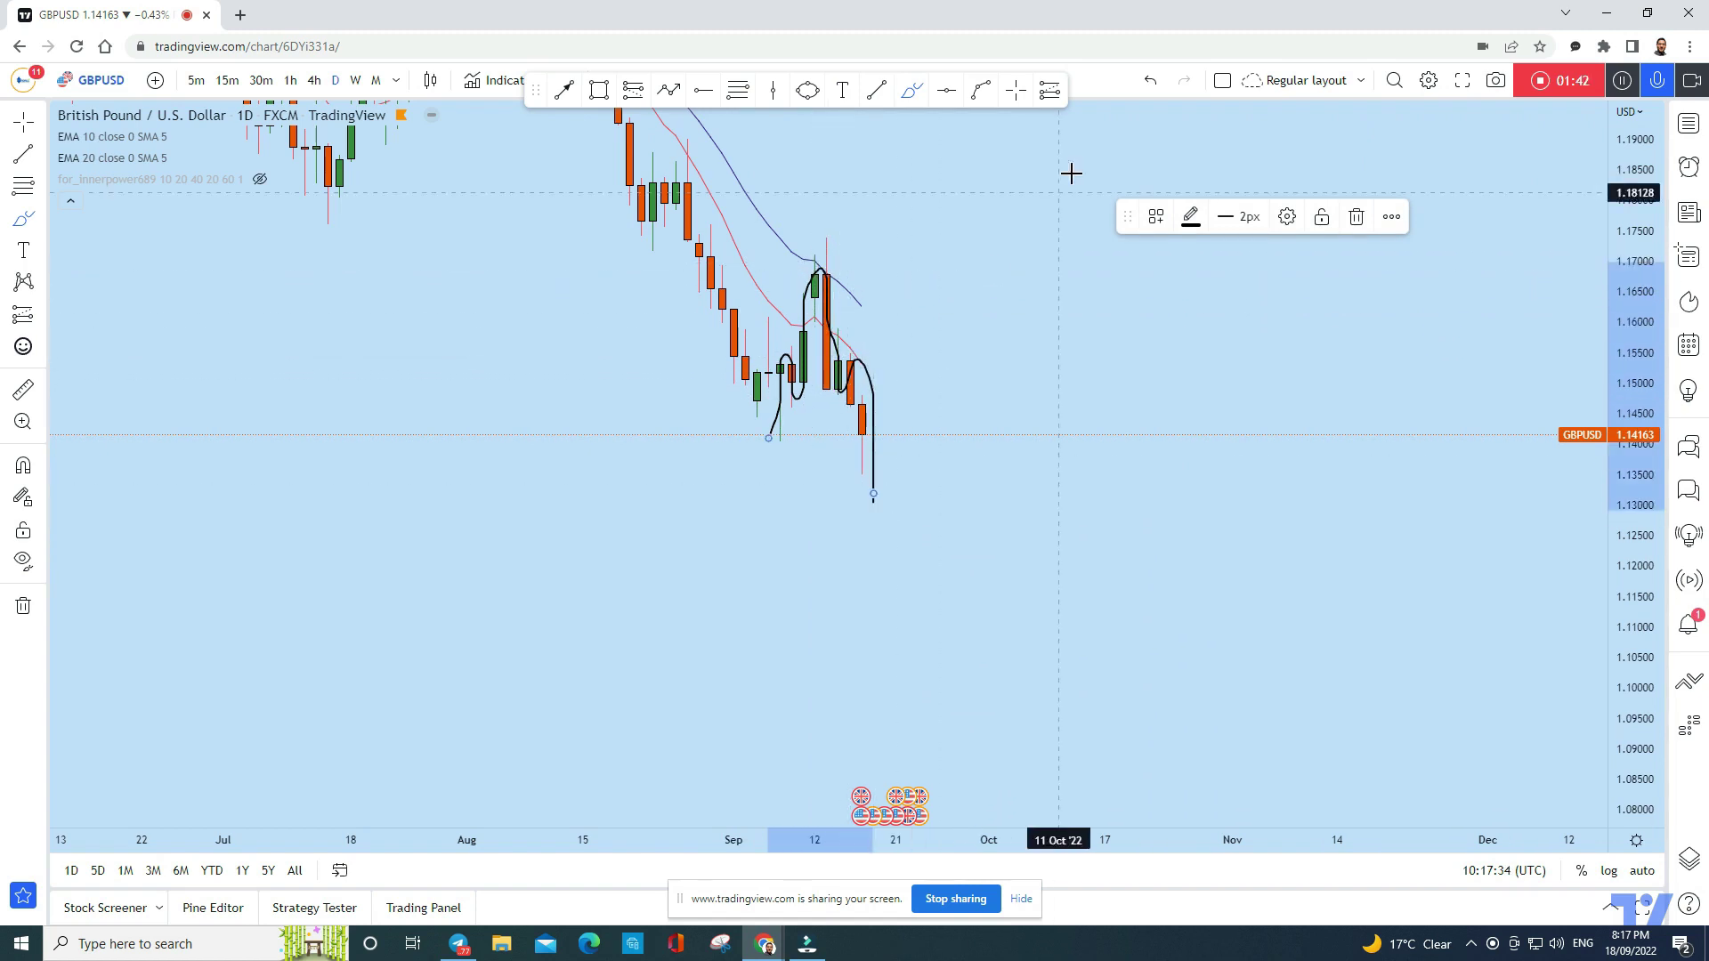
{"action": "left_click", "coordinate": [1150, 80]}
{"action": "mouse_move", "coordinate": [881, 407]}
{"action": "left_mouse_down"}
{"action": "mouse_move", "coordinate": [859, 405]}
{"action": "mouse_move", "coordinate": [887, 443]}
{"action": "left_mouse_up"}
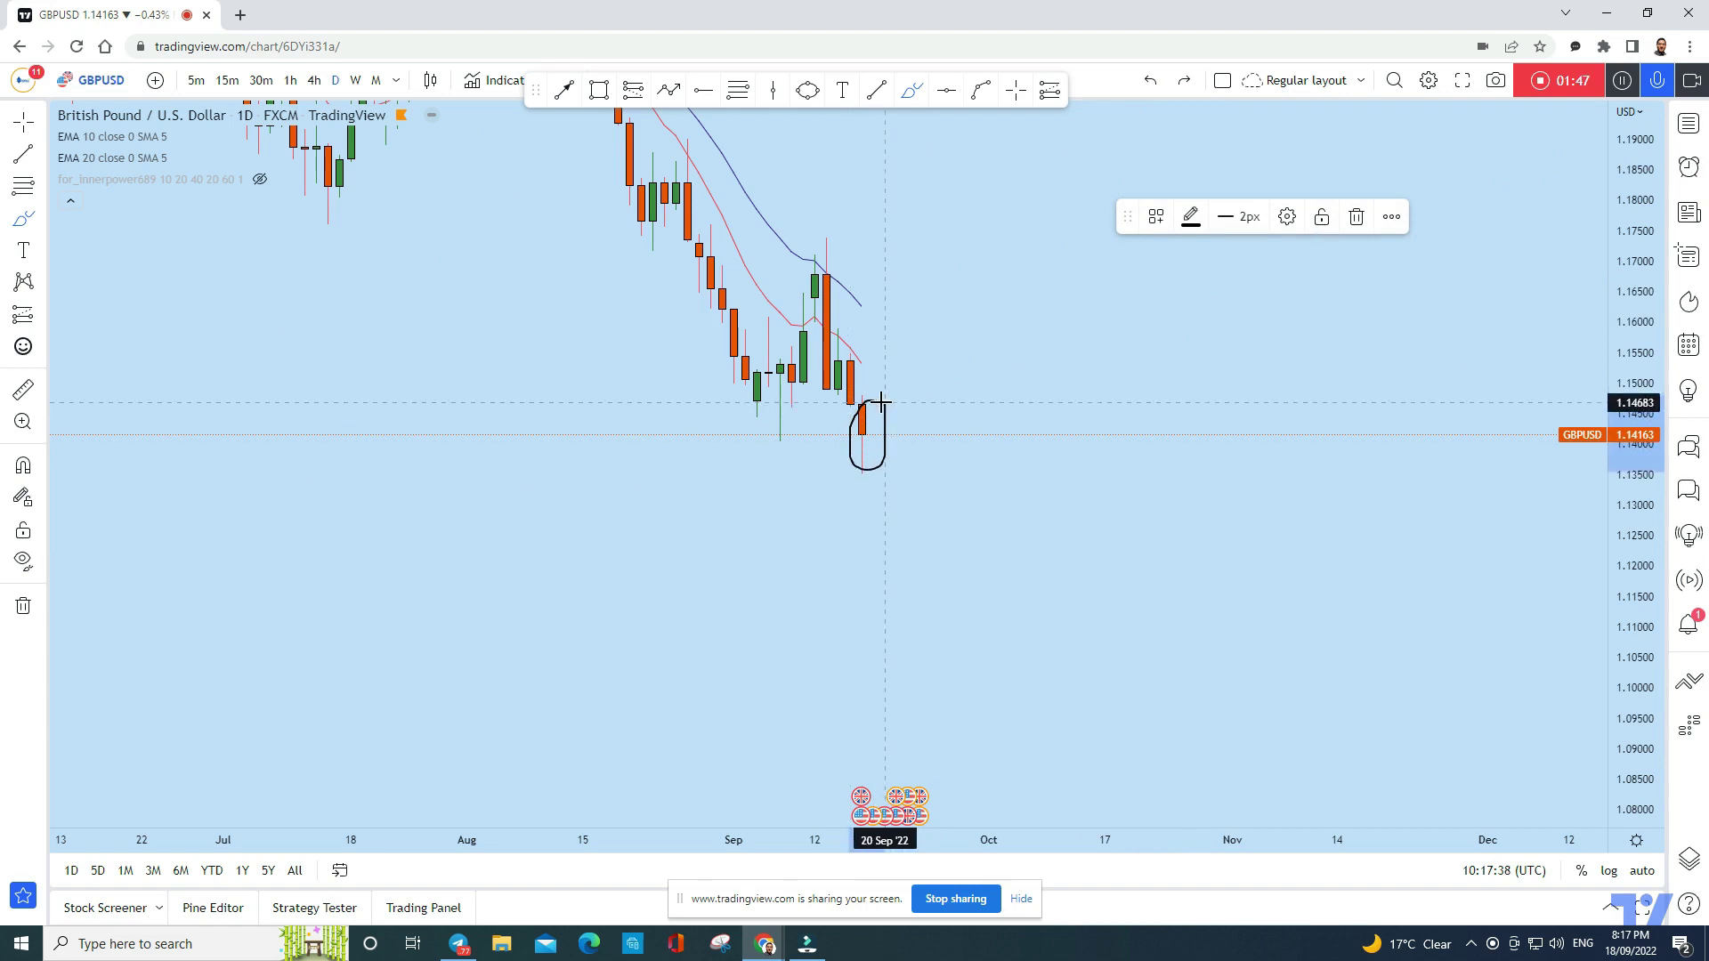
{"action": "left_click", "coordinate": [1150, 80]}
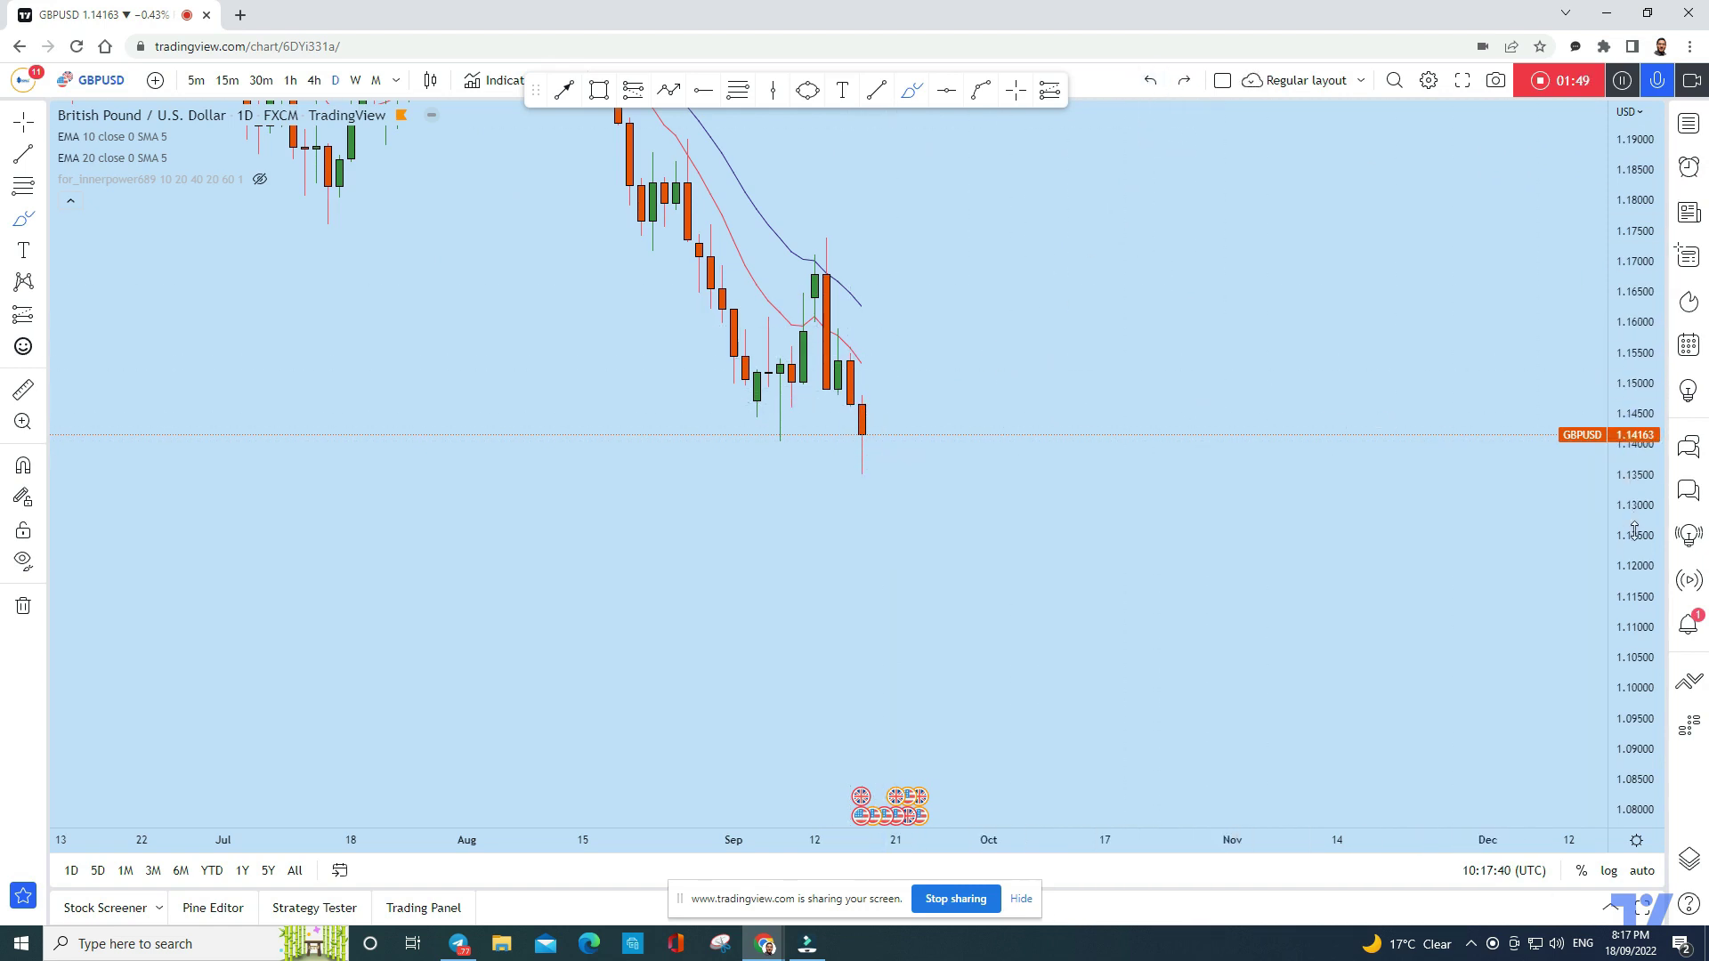
Draw a descending trend line from the 31 Aug candle to below the latest candle
{"action": "left_click_drag", "start_coordinate": [1626, 567], "coordinate": [1625, 316]}
{"action": "scroll", "coordinate": [1459, 319], "scroll_direction": "up", "scroll_amount": 4}
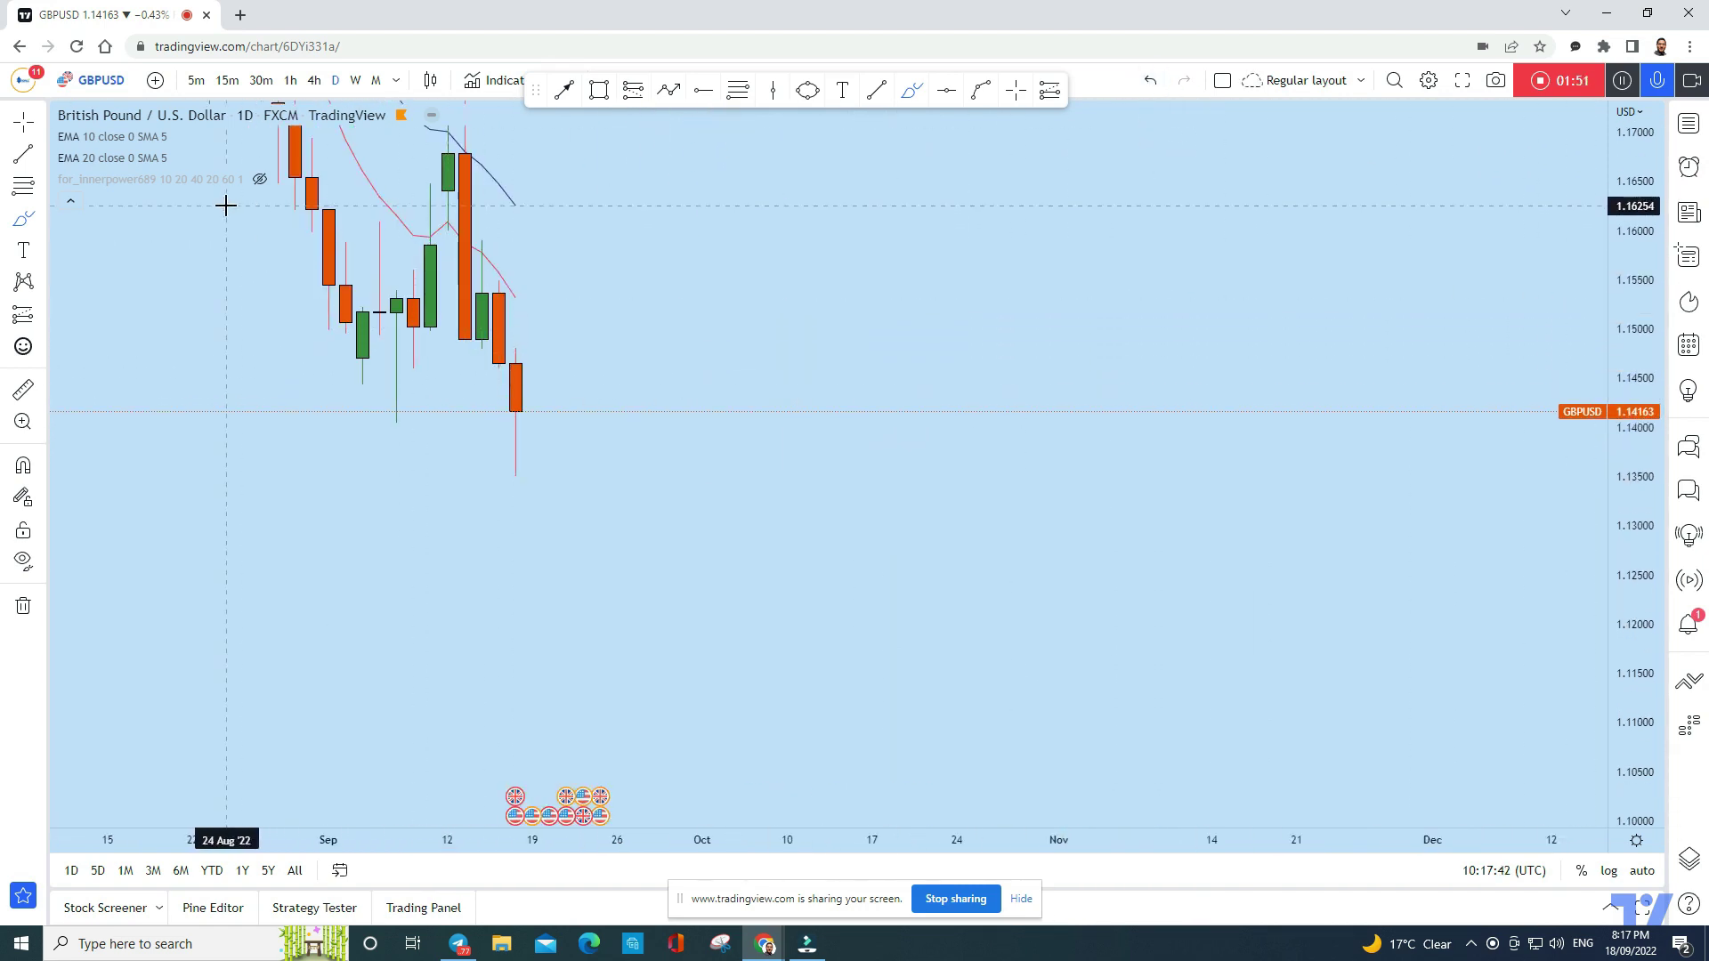
{"action": "scroll", "coordinate": [881, 221], "scroll_direction": "down", "scroll_amount": 3}
{"action": "left_click", "coordinate": [877, 89]}
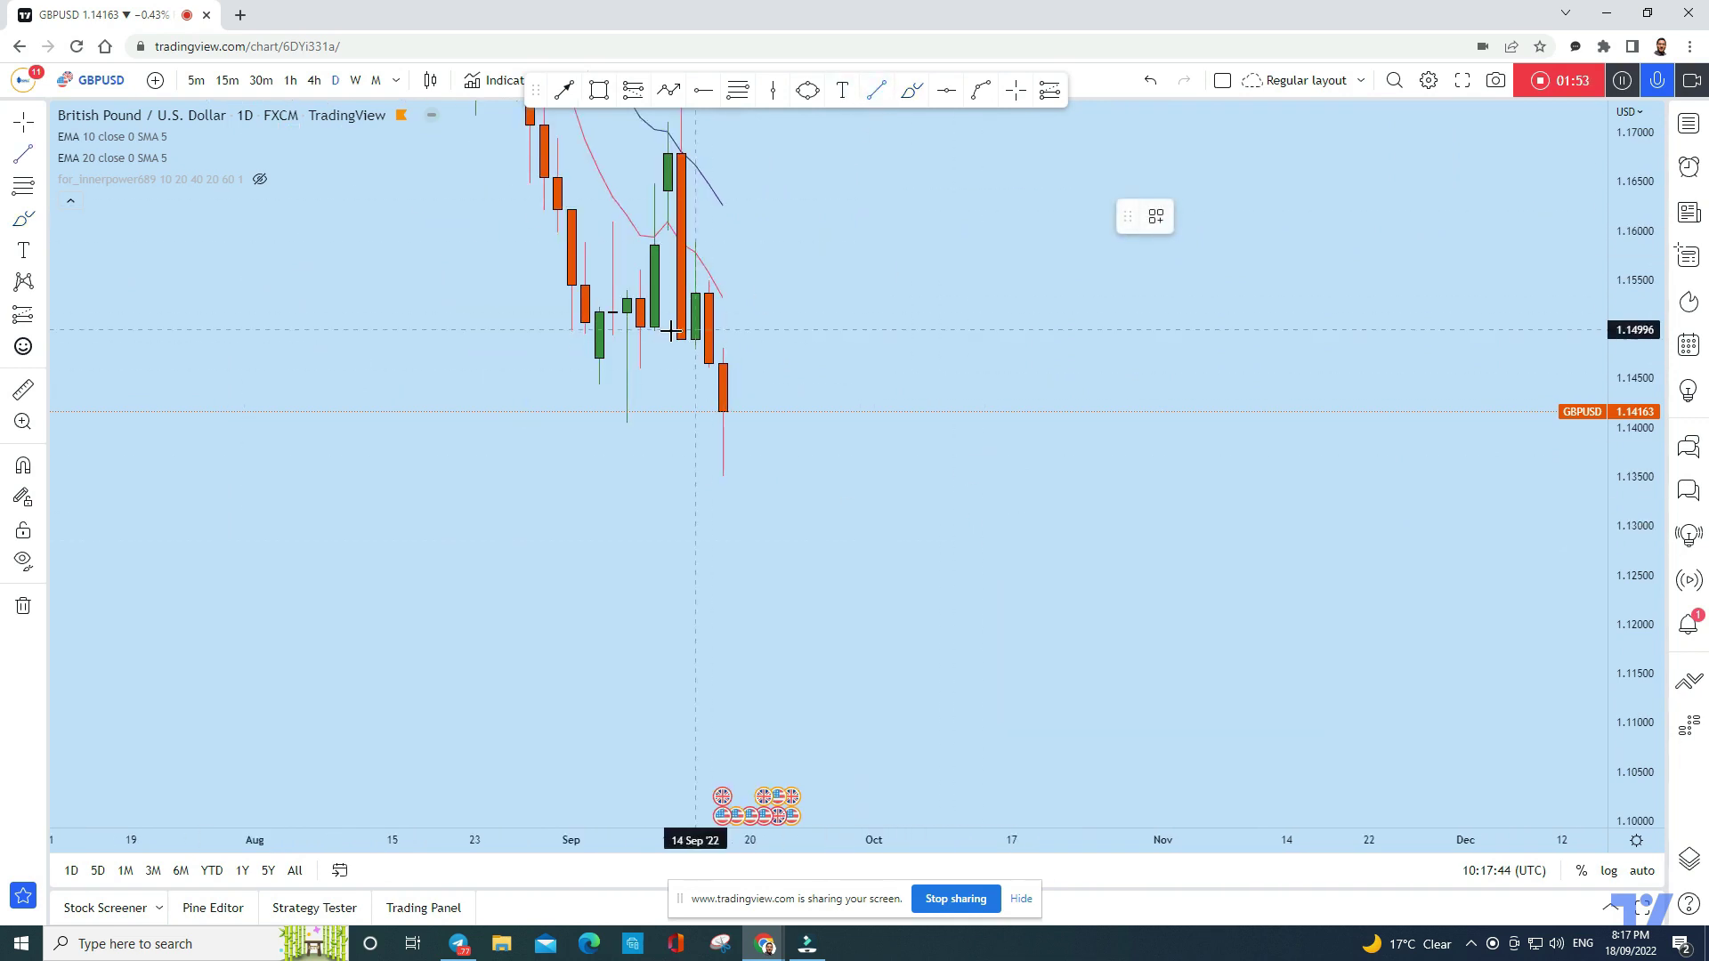
{"action": "left_click", "coordinate": [557, 287]}
{"action": "left_click", "coordinate": [872, 434]}
{"action": "left_click_drag", "start_coordinate": [861, 311], "coordinate": [1071, 401]}
{"action": "scroll", "coordinate": [1070, 422], "scroll_direction": "up", "scroll_amount": 4}
{"action": "left_click_drag", "start_coordinate": [988, 352], "coordinate": [1116, 312]}
{"action": "scroll", "coordinate": [1198, 336], "scroll_direction": "down", "scroll_amount": 2}
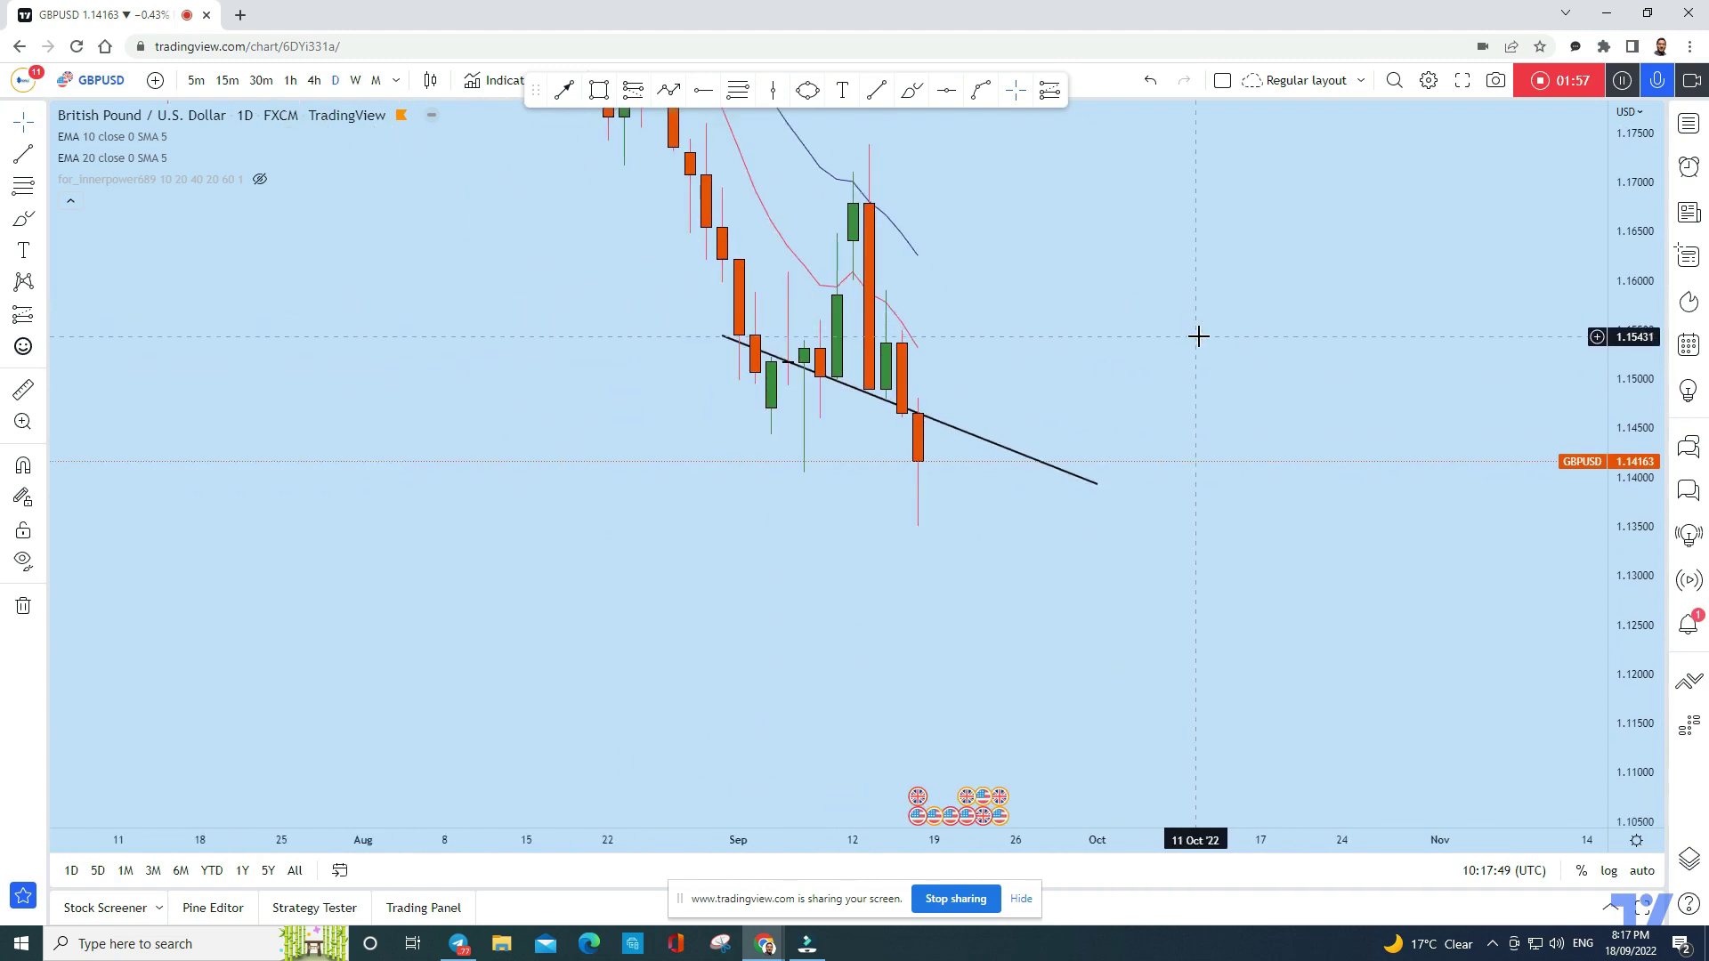
{"action": "left_click", "coordinate": [913, 91]}
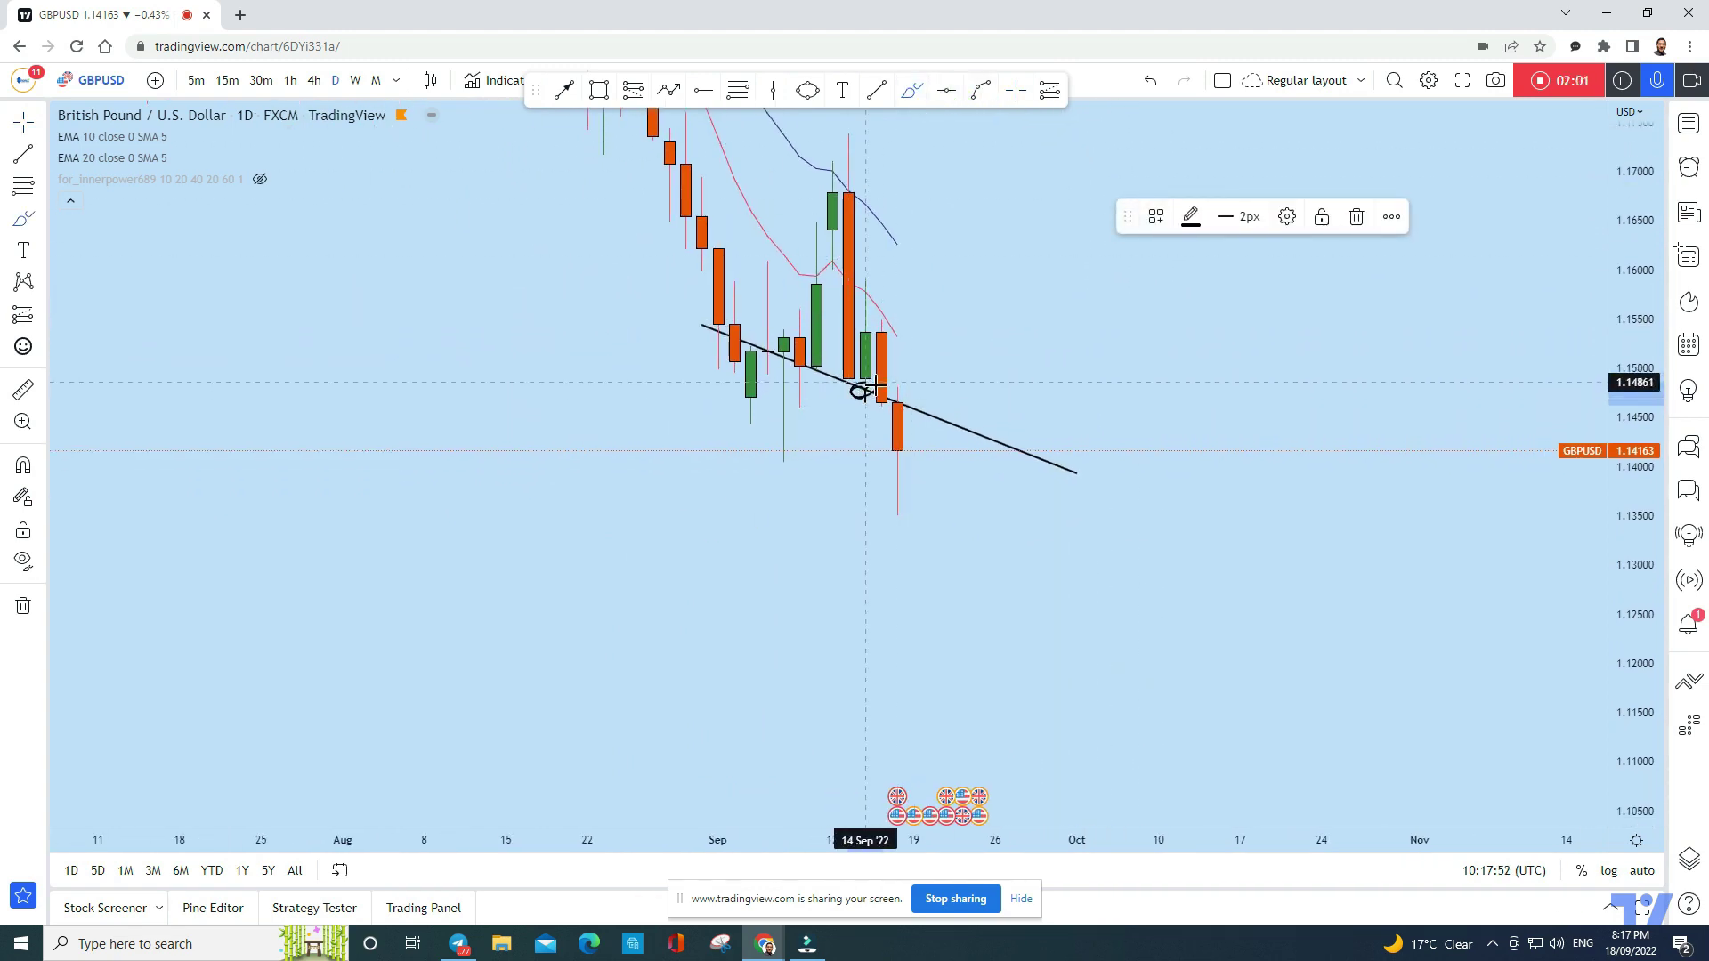
{"action": "left_click", "coordinate": [1150, 80]}
{"action": "mouse_move", "coordinate": [899, 452]}
{"action": "left_mouse_down"}
{"action": "mouse_move", "coordinate": [950, 472]}
{"action": "mouse_move", "coordinate": [941, 611]}
{"action": "mouse_move", "coordinate": [925, 591]}
{"action": "mouse_move", "coordinate": [995, 636]}
{"action": "left_mouse_up"}
{"action": "left_click", "coordinate": [1150, 80]}
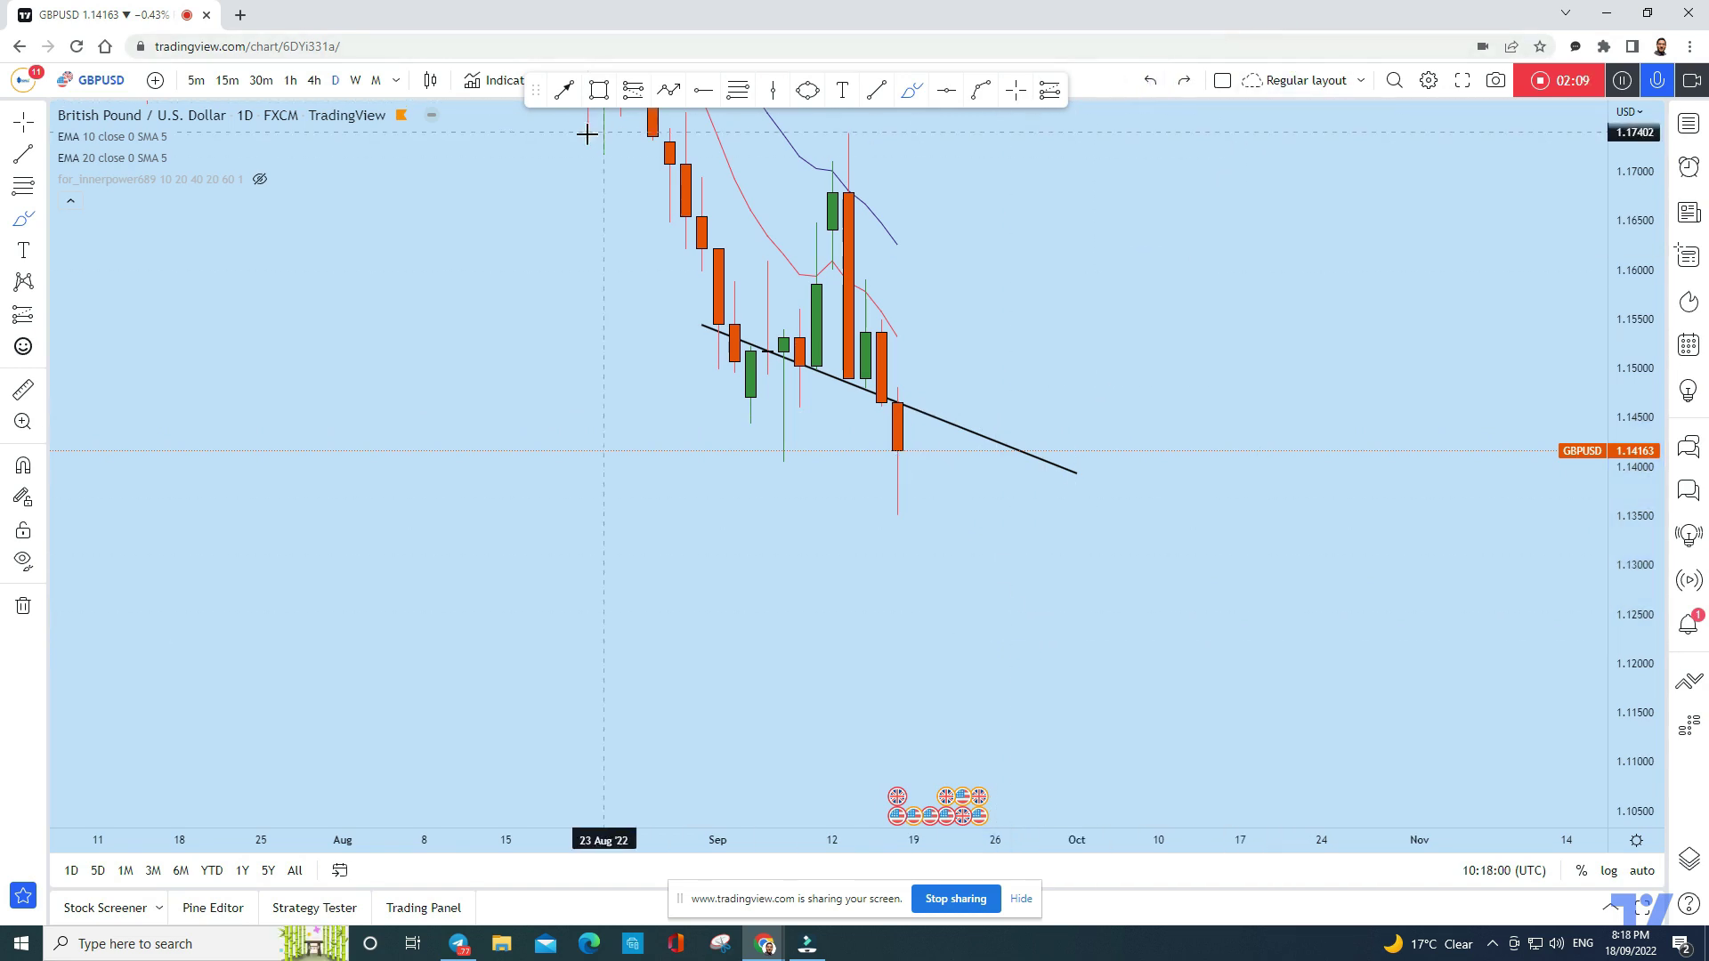
Switch the chart to 4-hour candles and stretch the price scale vertically
{"action": "left_click", "coordinate": [316, 80]}
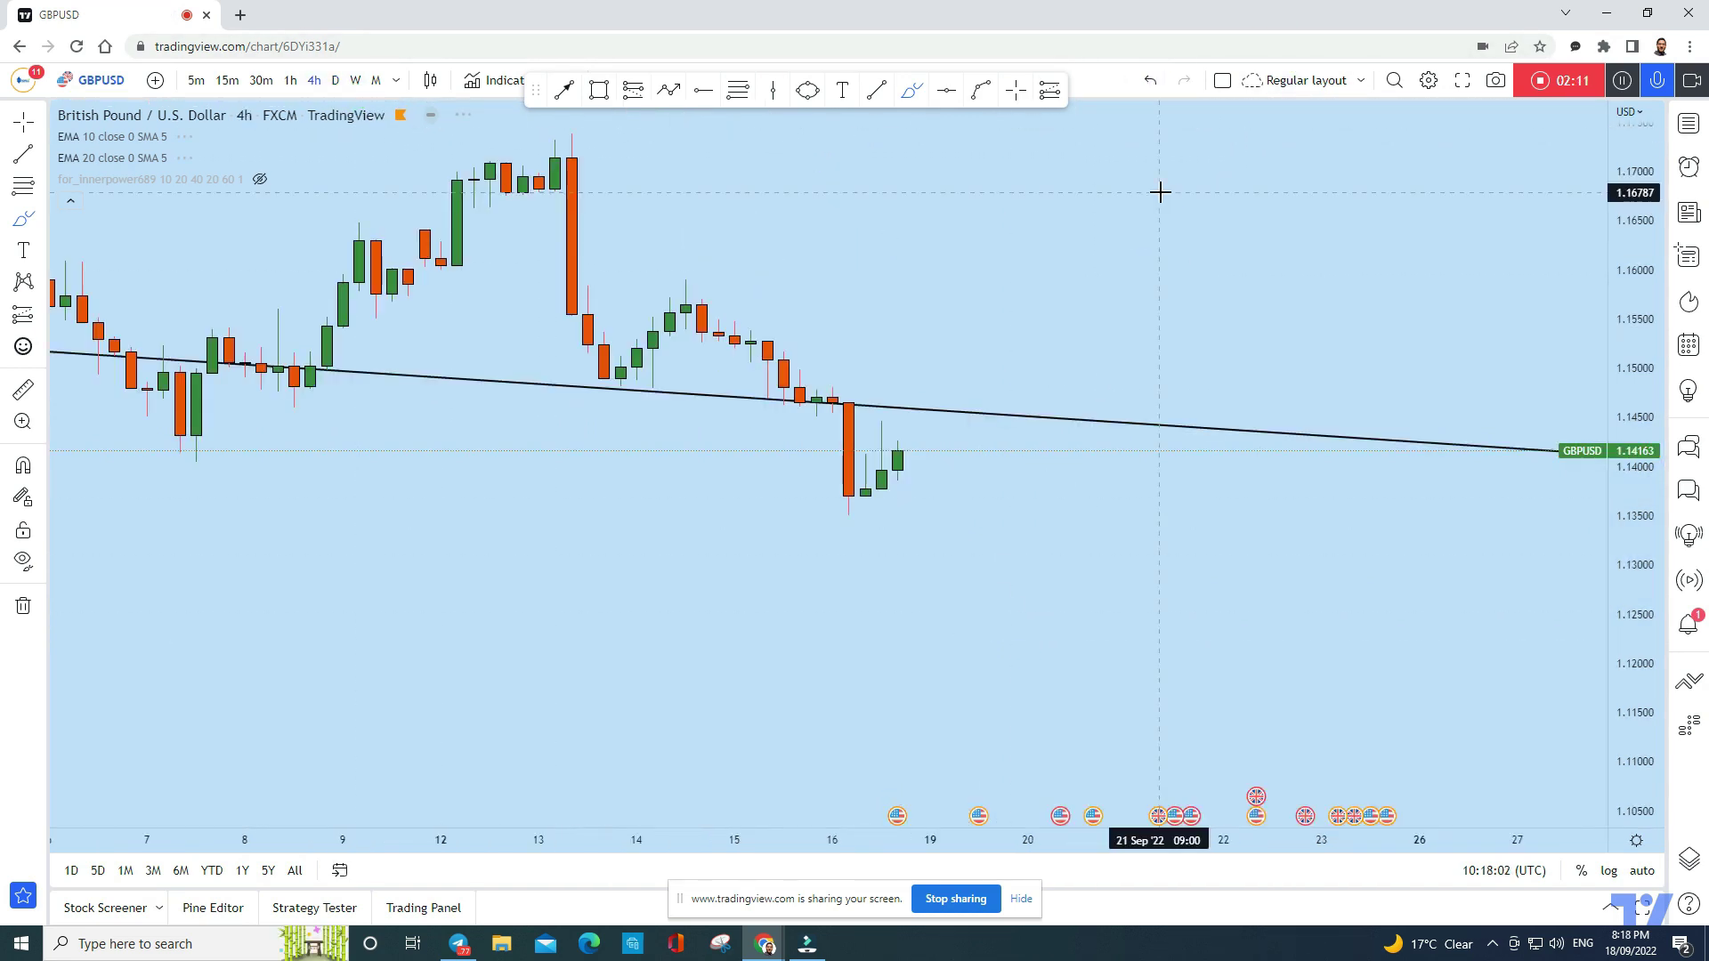
{"action": "left_click_drag", "start_coordinate": [1633, 652], "coordinate": [1609, 249]}
{"action": "scroll", "coordinate": [943, 332], "scroll_direction": "up", "scroll_amount": 3}
Sketch trial brush paths from the low up to the trendline, undoing every one
{"action": "mouse_move", "coordinate": [812, 316]}
{"action": "left_mouse_down"}
{"action": "mouse_move", "coordinate": [828, 305]}
{"action": "mouse_move", "coordinate": [814, 316]}
{"action": "left_mouse_up"}
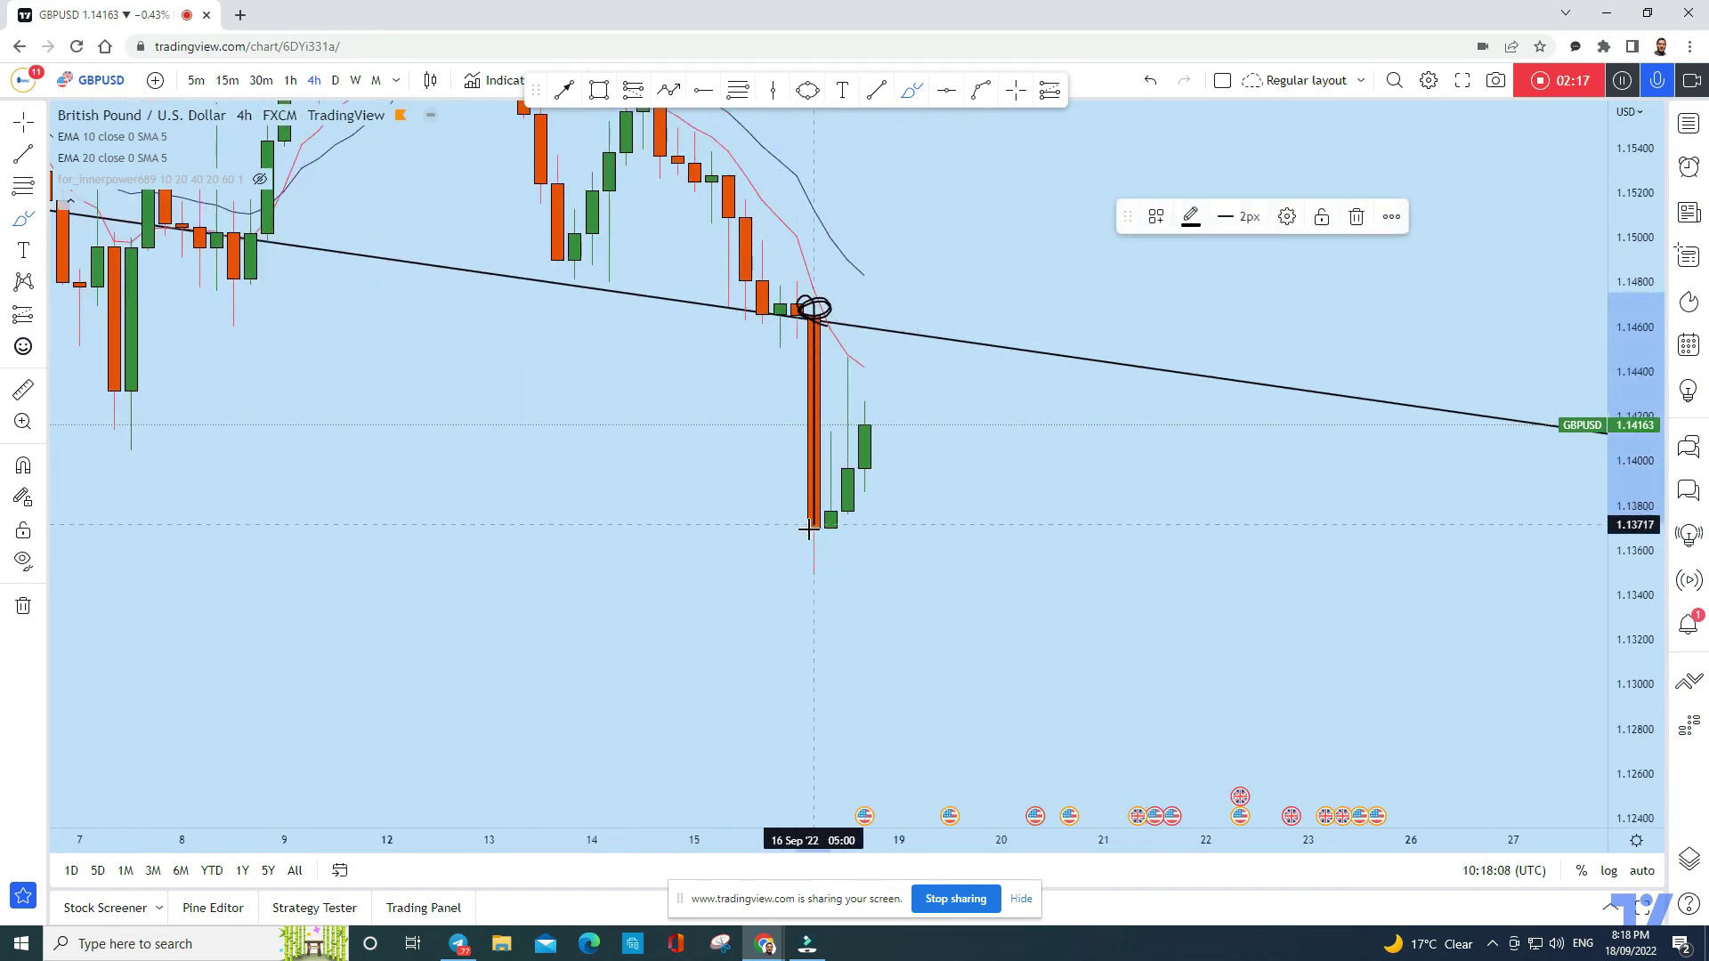
{"action": "left_click", "coordinate": [1150, 80]}
{"action": "mouse_move", "coordinate": [828, 520]}
{"action": "left_mouse_down"}
{"action": "mouse_move", "coordinate": [881, 446]}
{"action": "mouse_move", "coordinate": [899, 335]}
{"action": "left_mouse_up"}
{"action": "left_click", "coordinate": [1146, 92]}
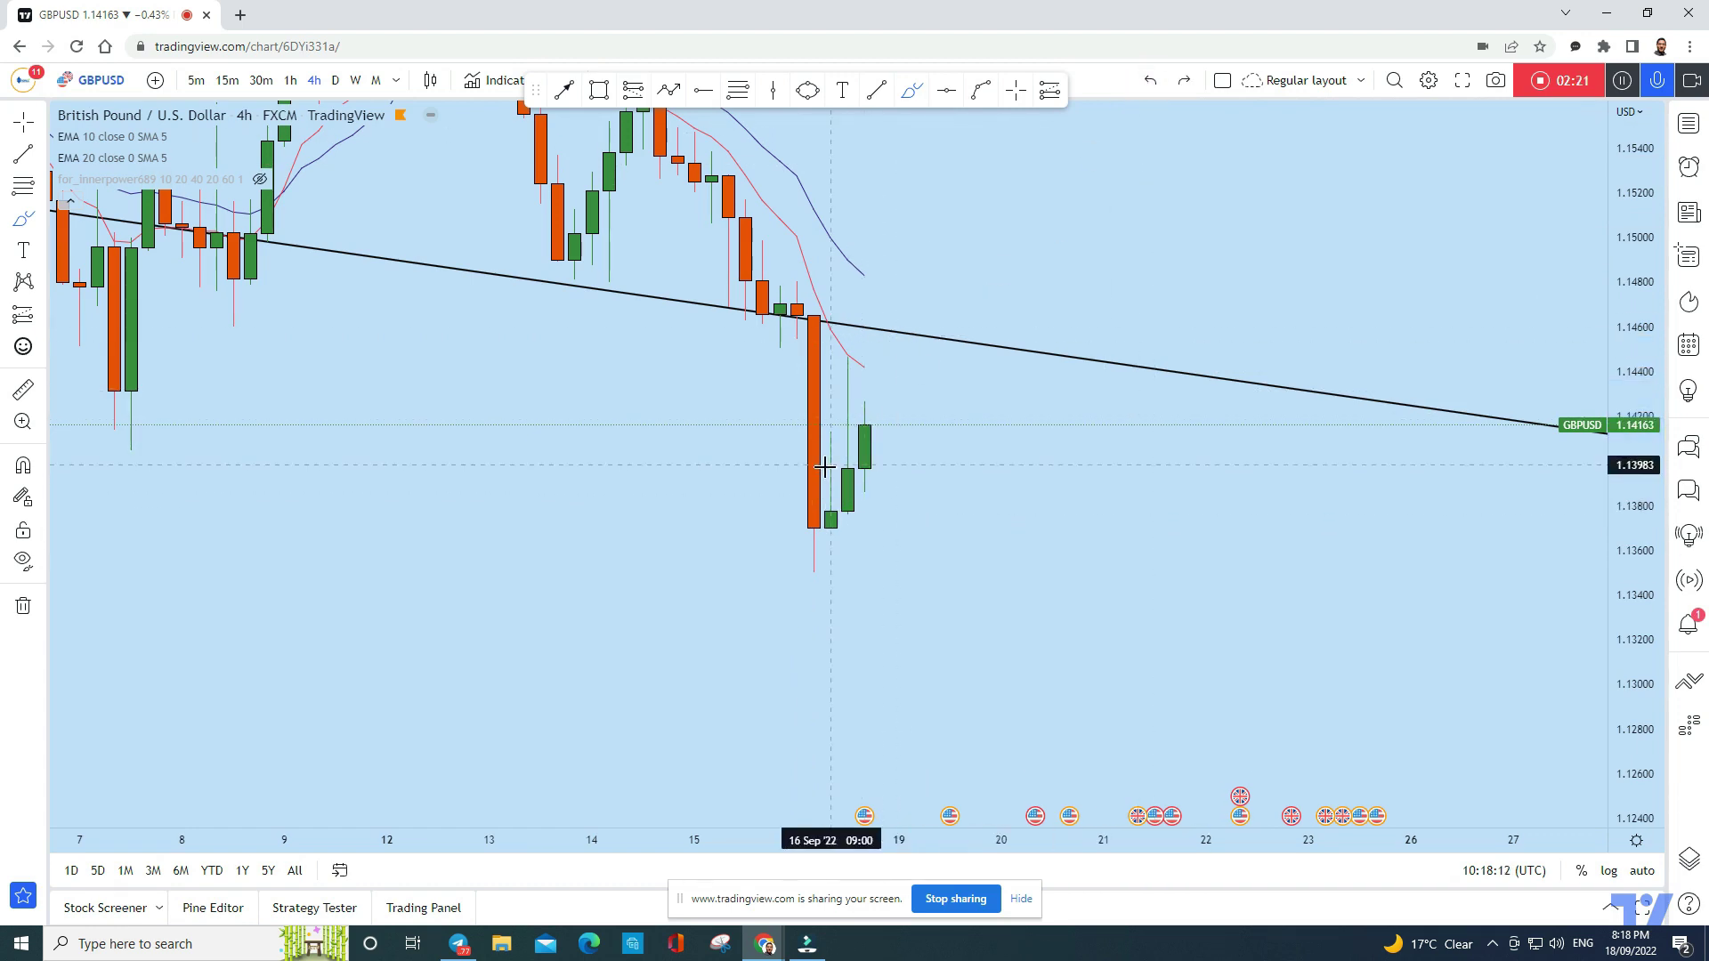
{"action": "left_click_drag", "start_coordinate": [832, 518], "coordinate": [881, 358]}
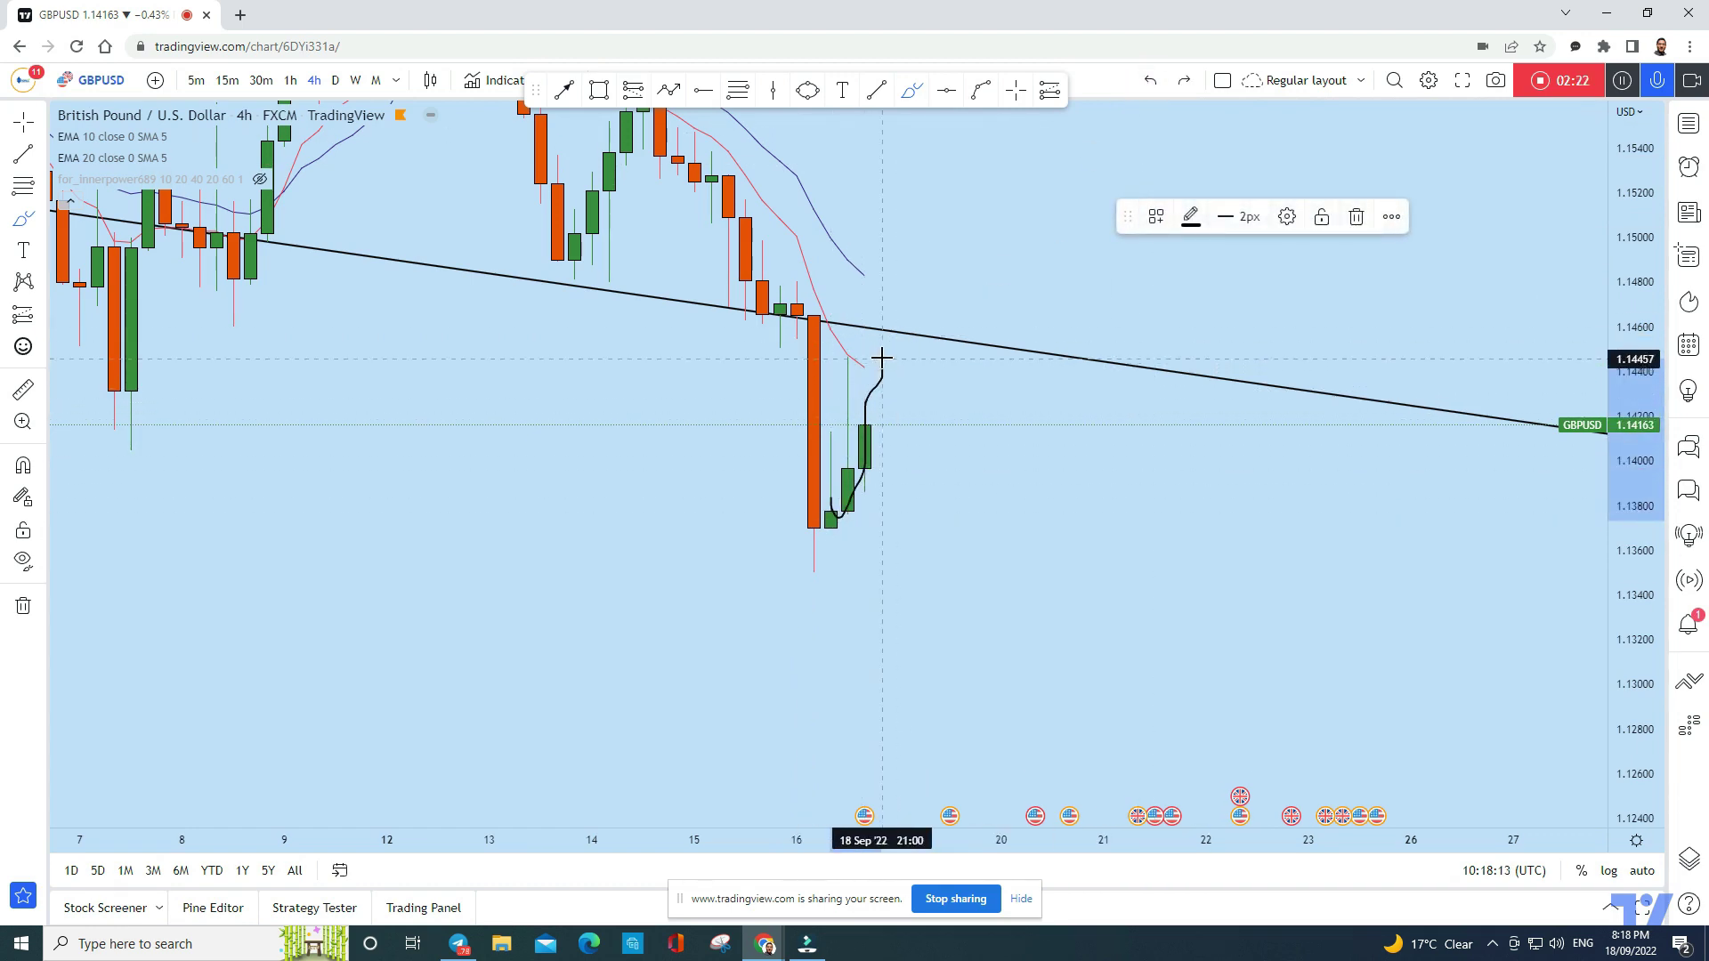
{"action": "left_click", "coordinate": [1150, 80]}
{"action": "scroll", "coordinate": [1038, 450], "scroll_direction": "down", "scroll_amount": 2}
{"action": "mouse_move", "coordinate": [990, 314]}
{"action": "left_mouse_down"}
{"action": "mouse_move", "coordinate": [1004, 280]}
{"action": "mouse_move", "coordinate": [996, 337]}
{"action": "mouse_move", "coordinate": [925, 159]}
{"action": "mouse_move", "coordinate": [1043, 391]}
{"action": "left_mouse_up"}
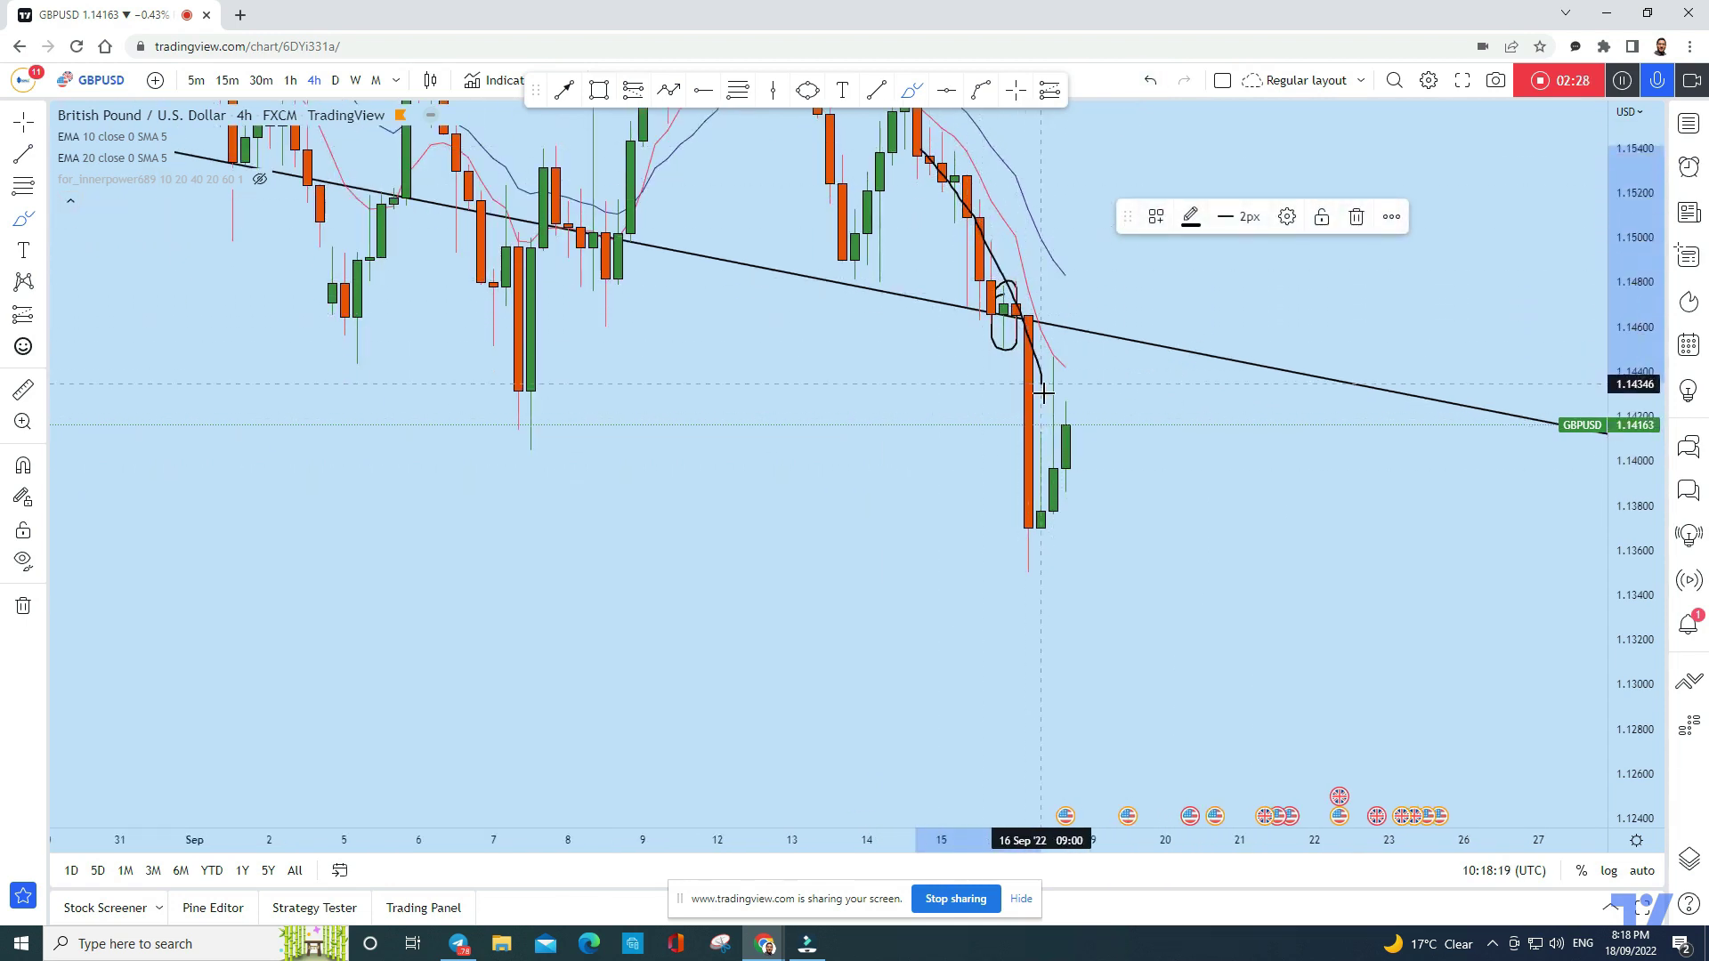
{"action": "left_click", "coordinate": [1150, 80]}
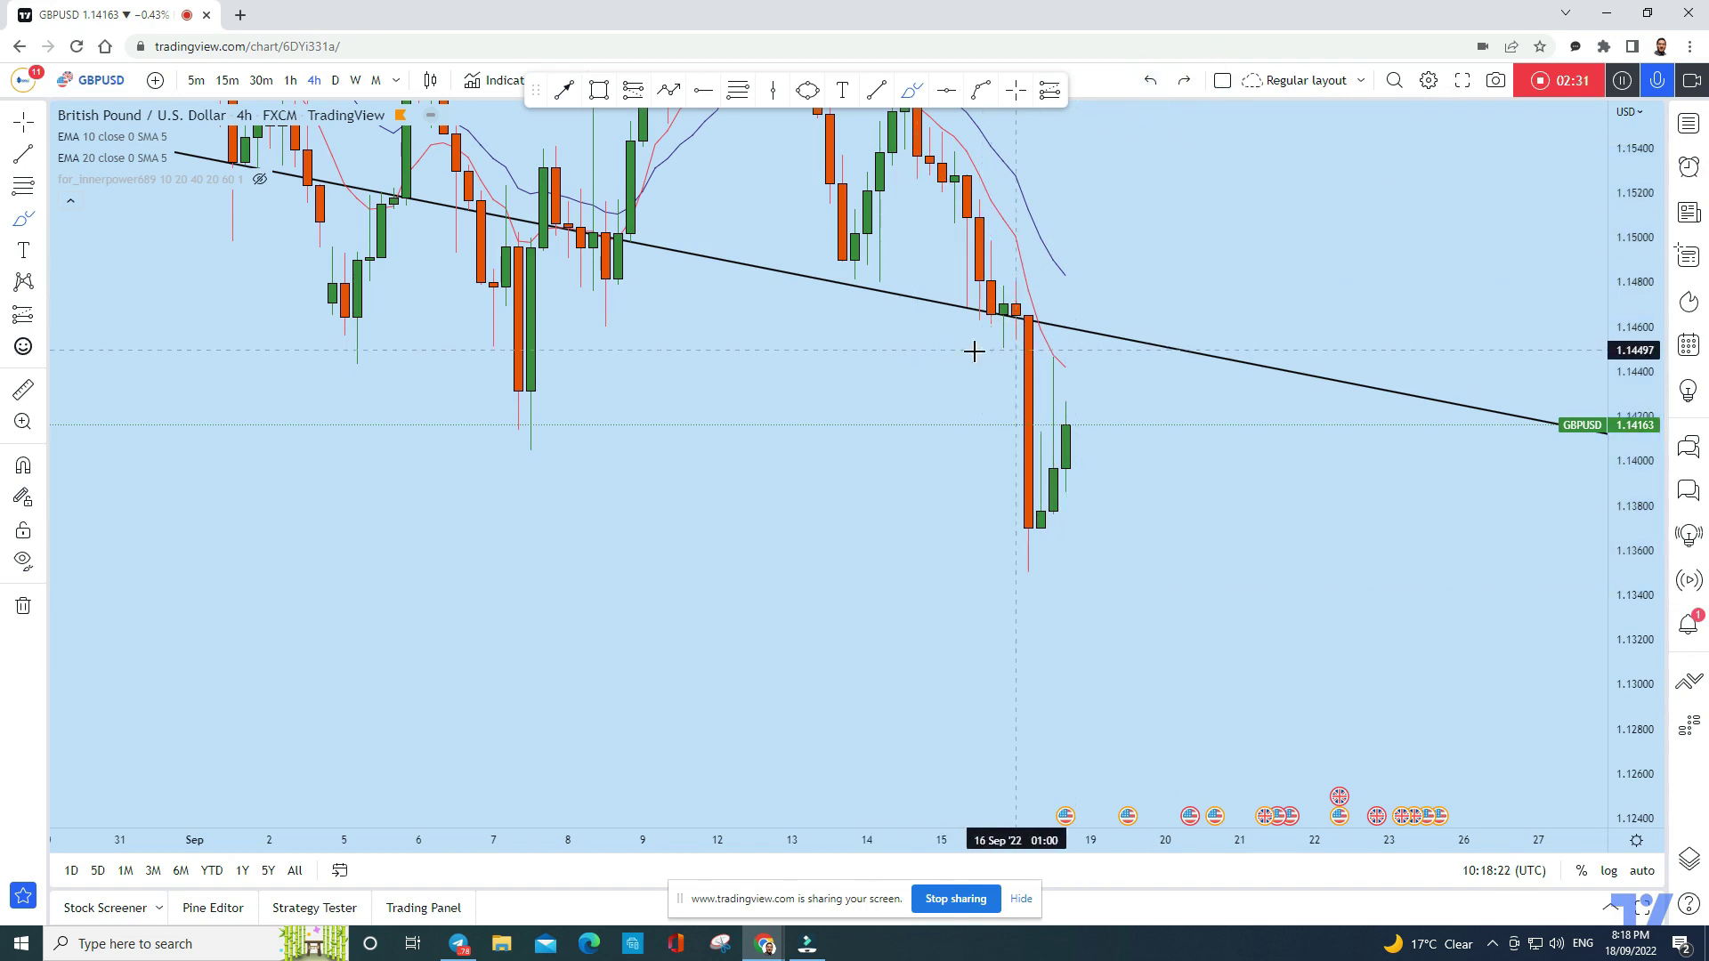
{"action": "scroll", "coordinate": [1015, 353], "scroll_direction": "up", "scroll_amount": 2}
Place a horizontal ray at 1.14465
{"action": "left_click", "coordinate": [946, 89]}
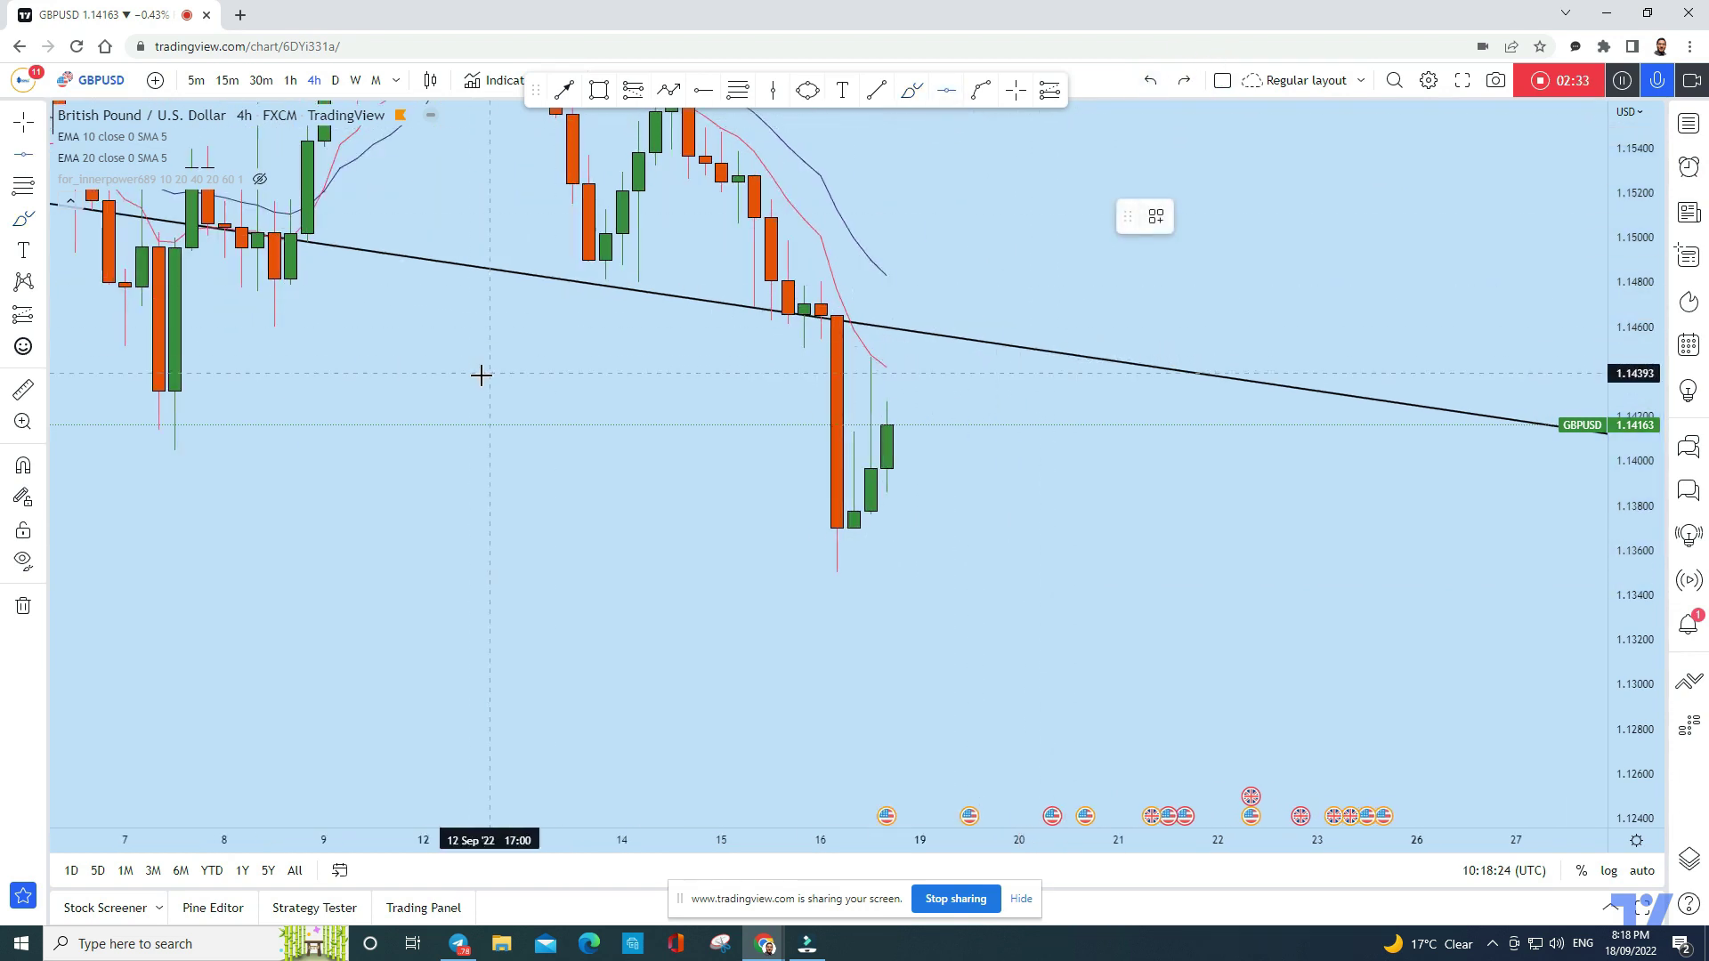
{"action": "left_click", "coordinate": [458, 357]}
{"action": "left_click_drag", "start_coordinate": [1022, 232], "coordinate": [1023, 285]}
Brush a loop around the retest and a rise-then-drop path, then undo them all
{"action": "left_click", "coordinate": [911, 90]}
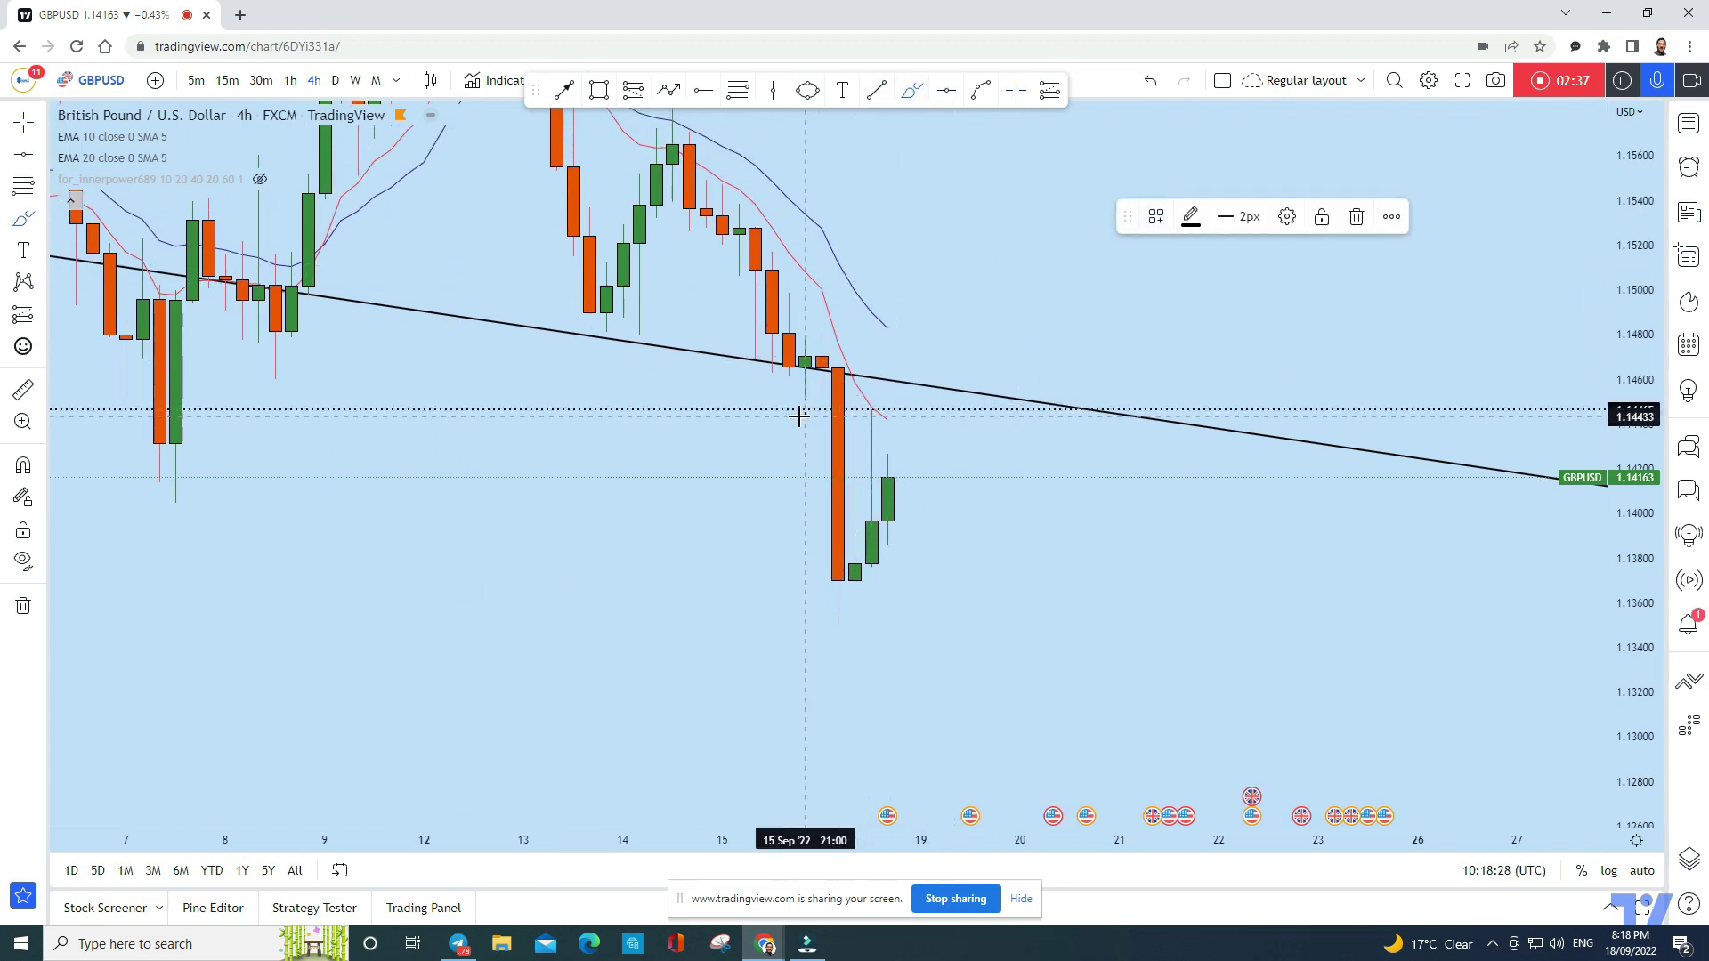
{"action": "mouse_move", "coordinate": [799, 409]}
{"action": "left_mouse_down"}
{"action": "mouse_move", "coordinate": [865, 396]}
{"action": "mouse_move", "coordinate": [873, 561]}
{"action": "left_mouse_up"}
{"action": "left_click", "coordinate": [1153, 83]}
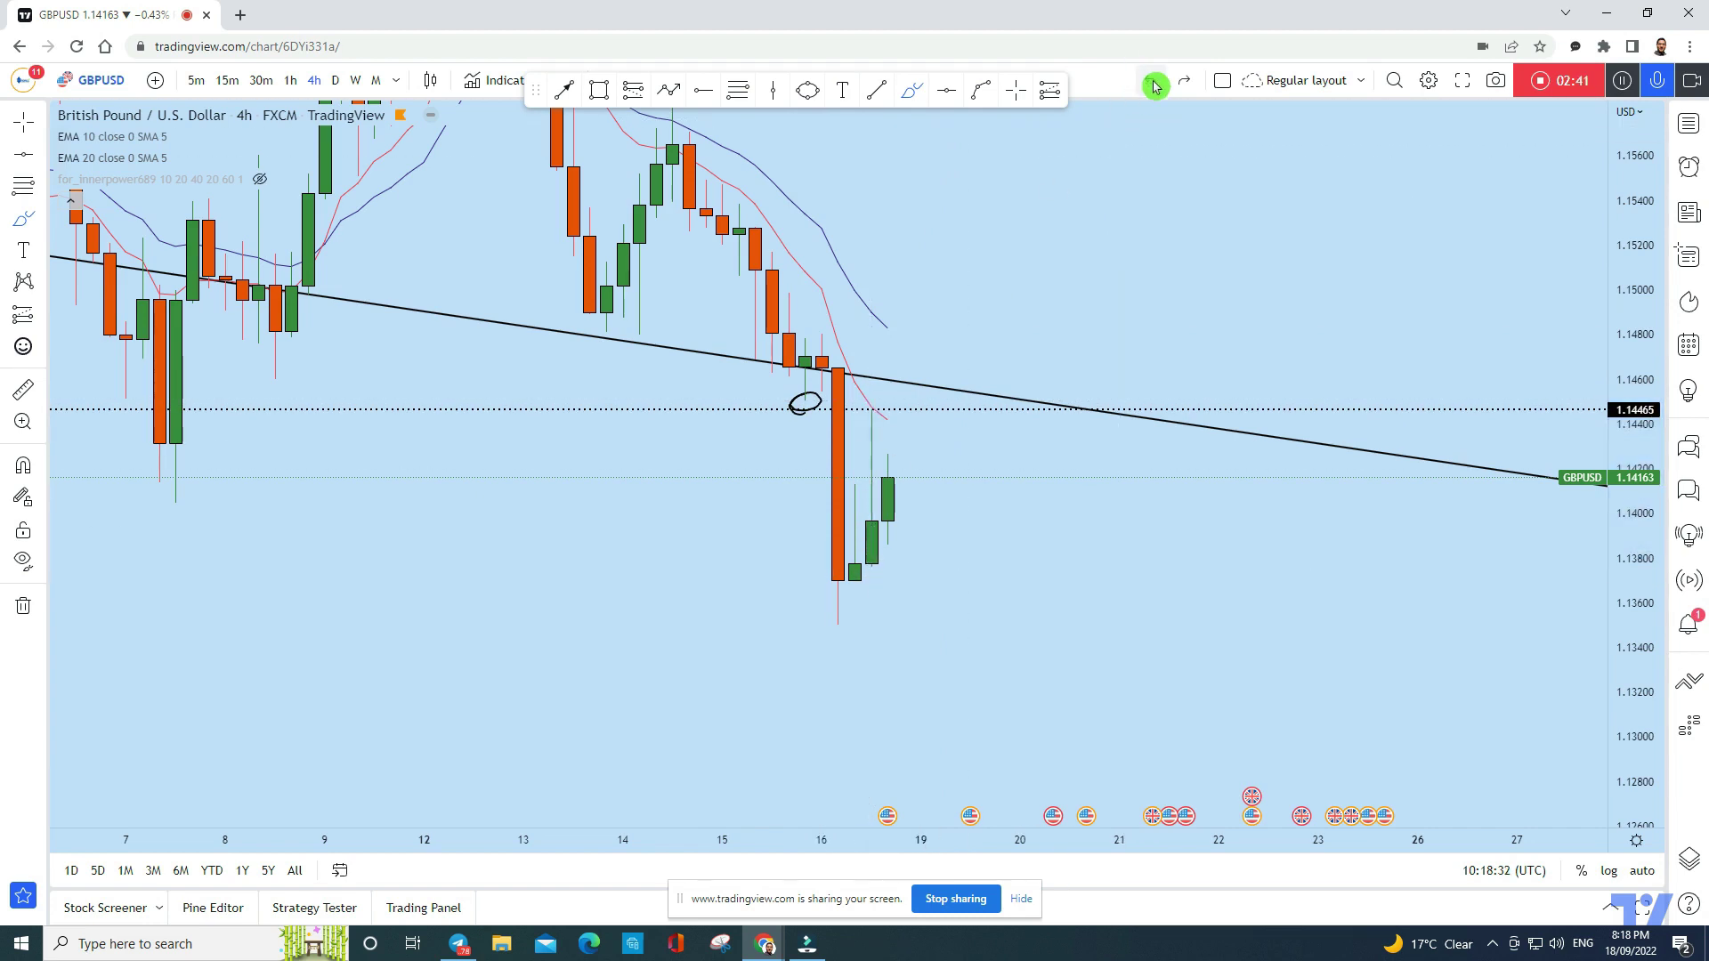
{"action": "left_click", "coordinate": [1155, 85]}
{"action": "scroll", "coordinate": [1123, 233], "scroll_direction": "down", "scroll_amount": 2}
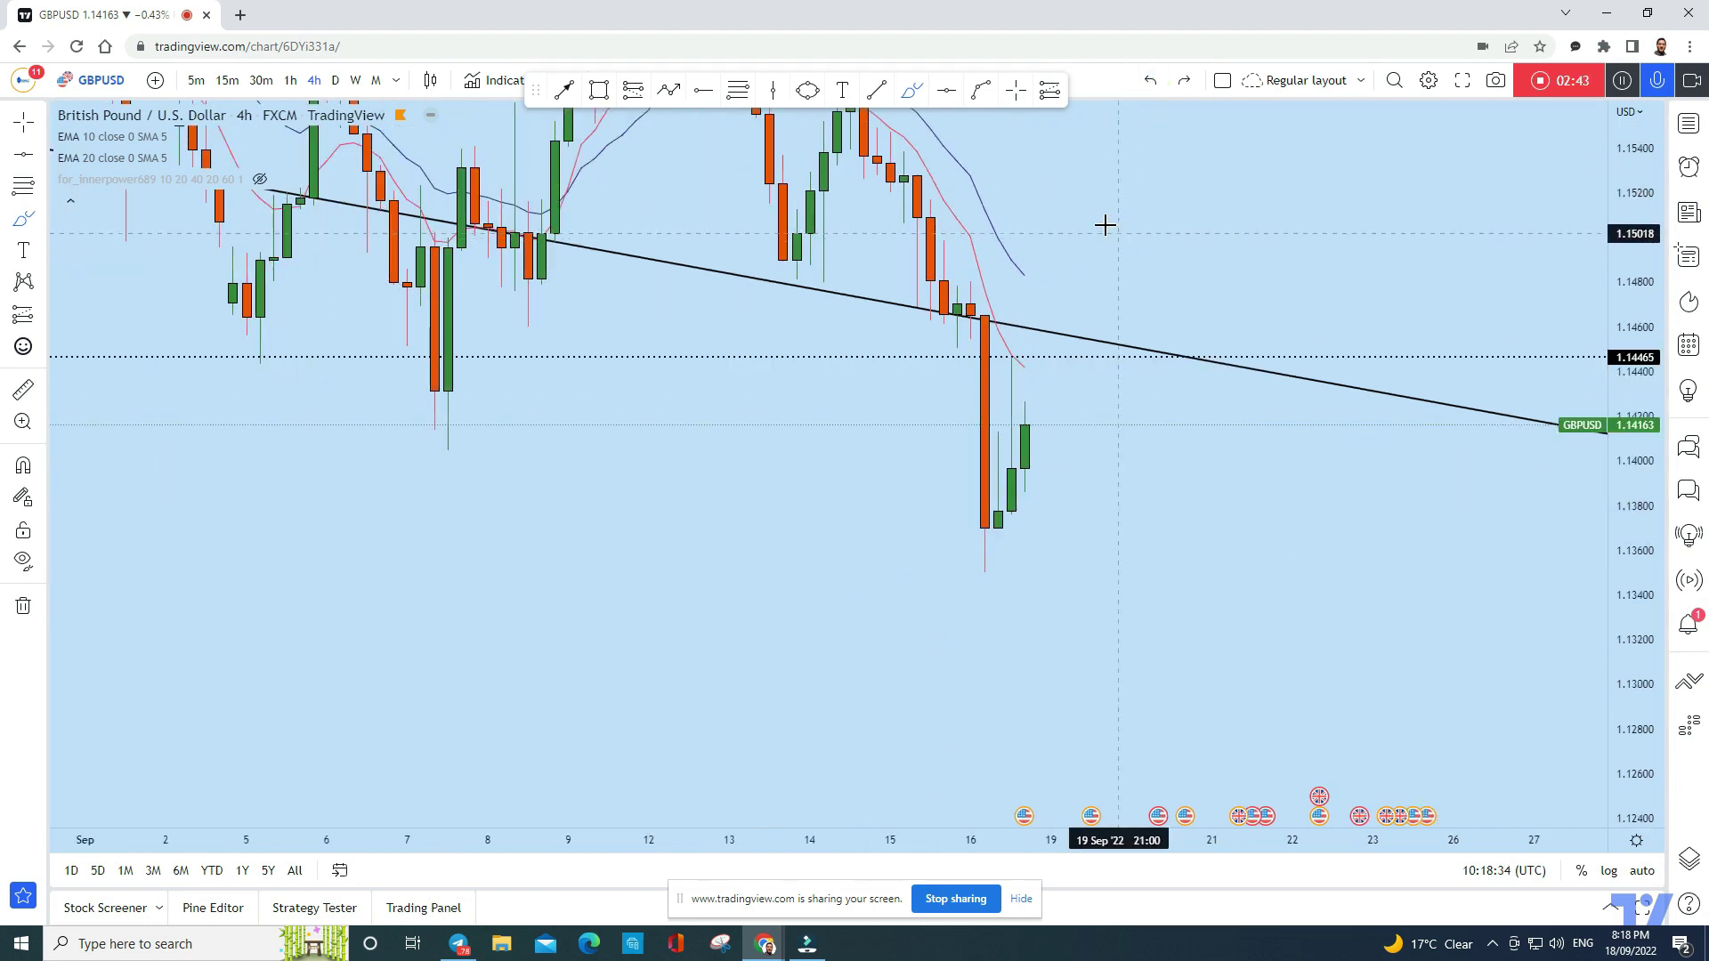
{"action": "mouse_move", "coordinate": [1023, 429]}
{"action": "left_mouse_down"}
{"action": "mouse_move", "coordinate": [1035, 381]}
{"action": "mouse_move", "coordinate": [1077, 347]}
{"action": "mouse_move", "coordinate": [1153, 746]}
{"action": "mouse_move", "coordinate": [1112, 703]}
{"action": "mouse_move", "coordinate": [1186, 770]}
{"action": "left_mouse_up"}
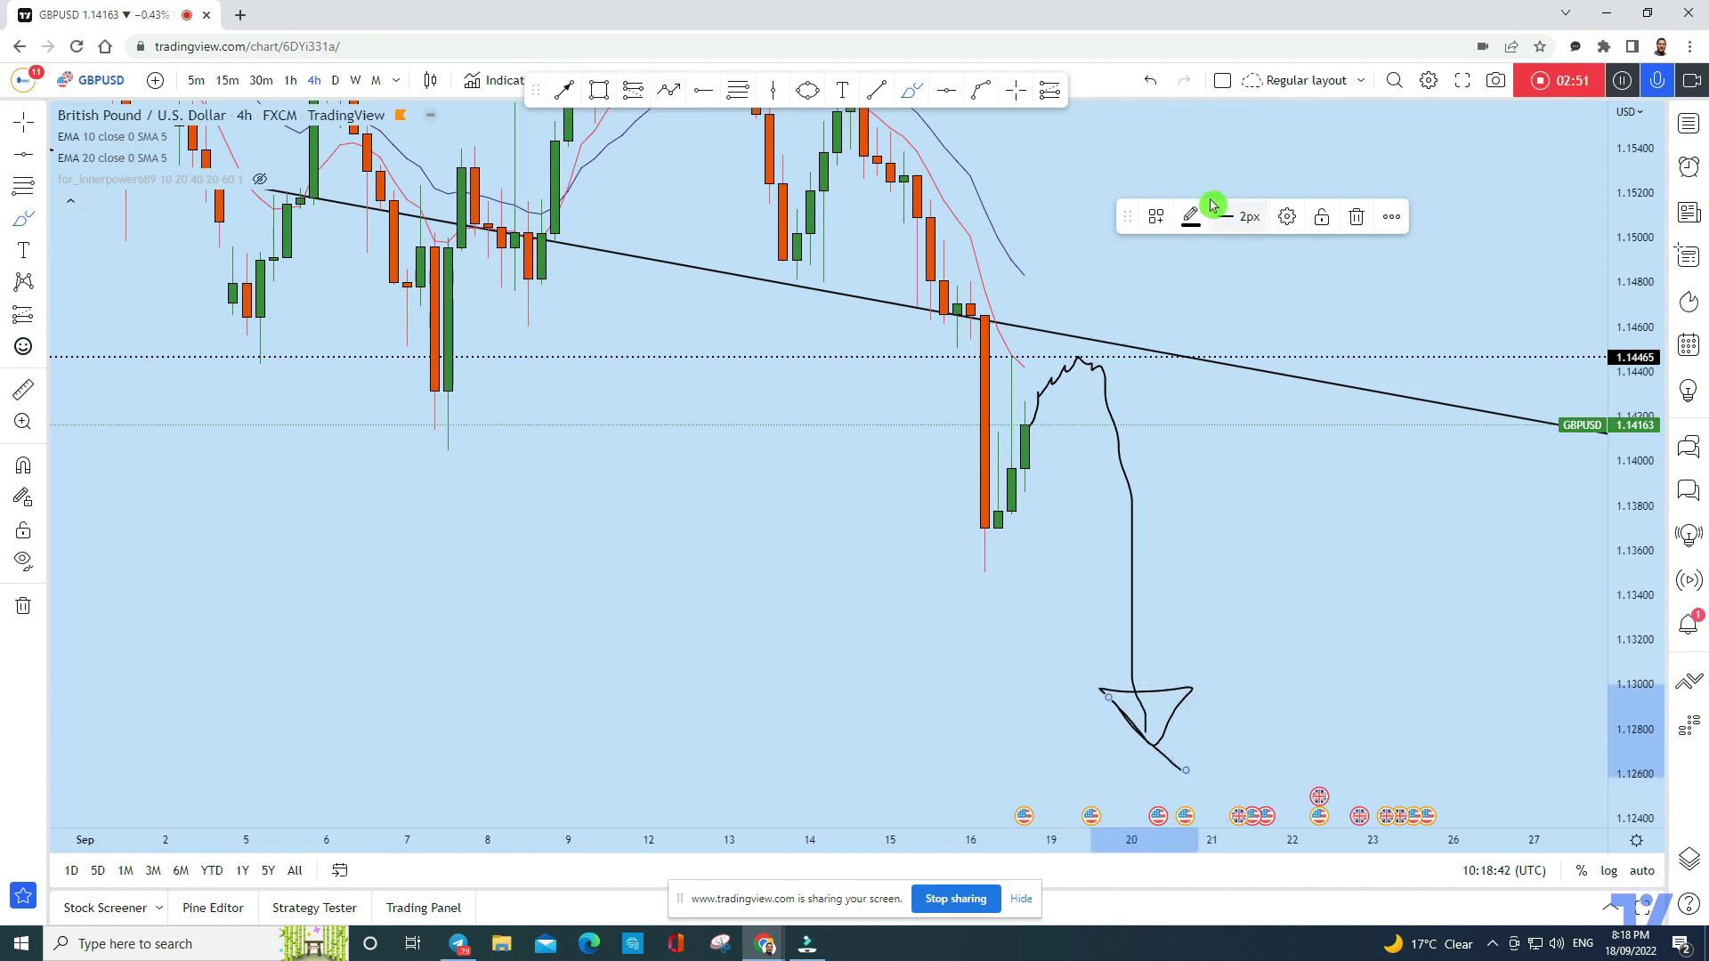
{"action": "left_click", "coordinate": [1143, 81]}
{"action": "left_click", "coordinate": [1148, 81]}
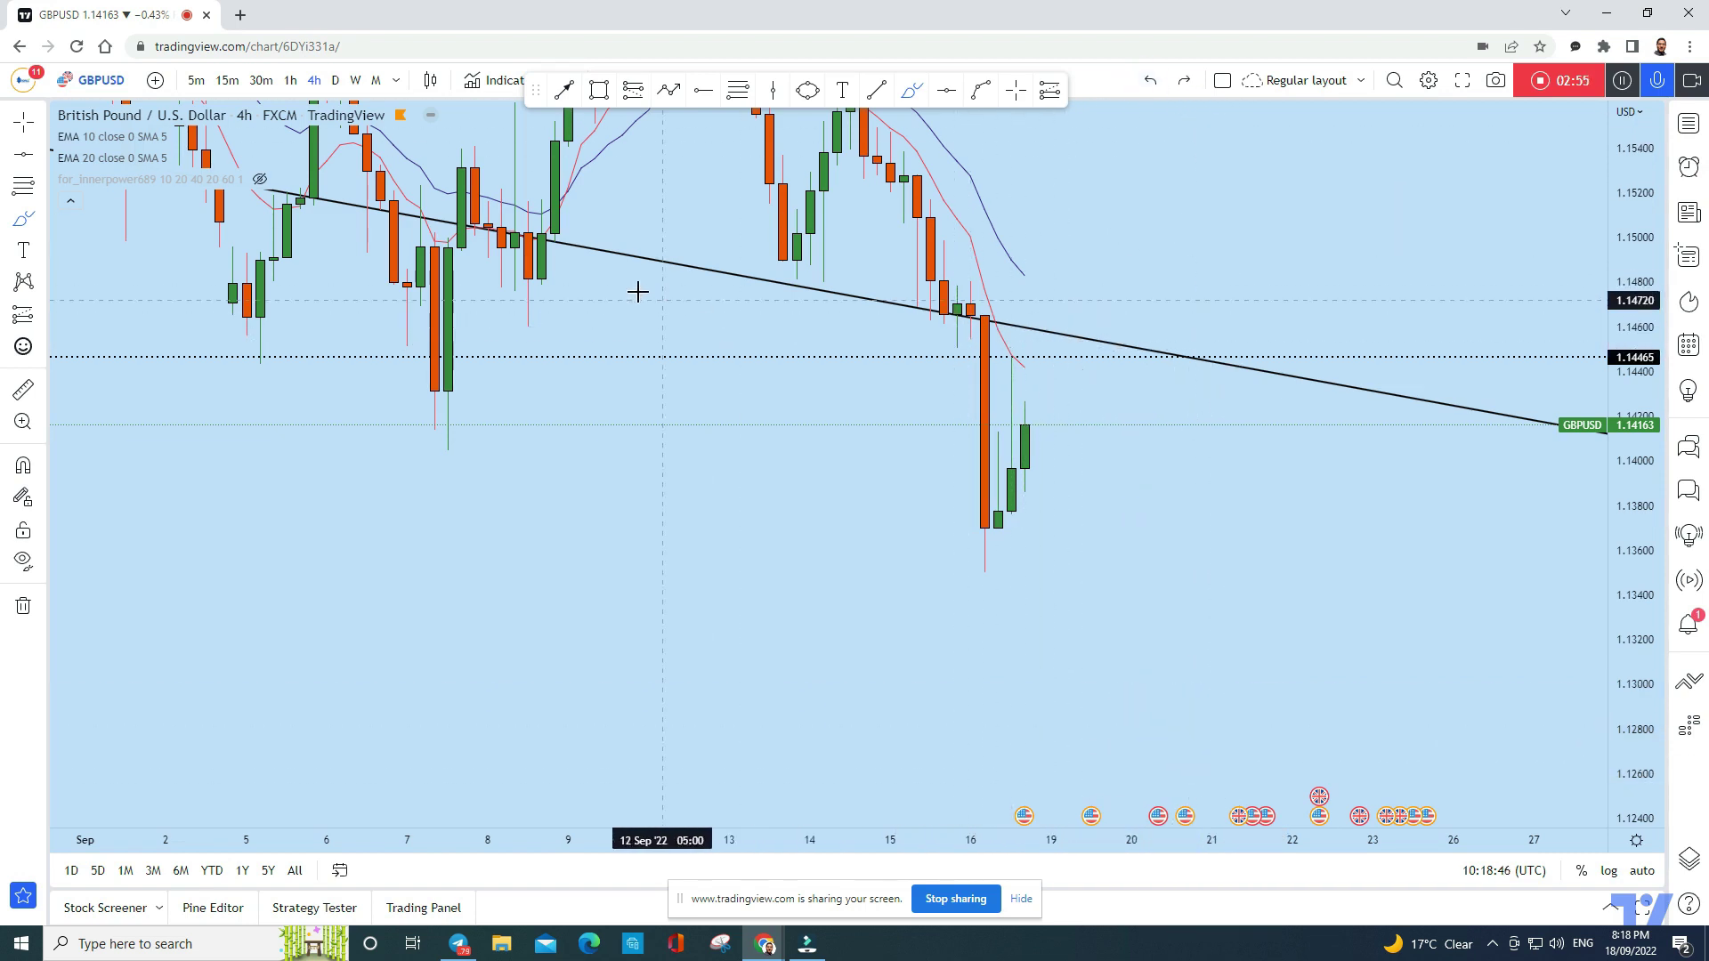
Draw an ellipse around the retest candle just under the trendline
{"action": "left_click", "coordinate": [815, 94]}
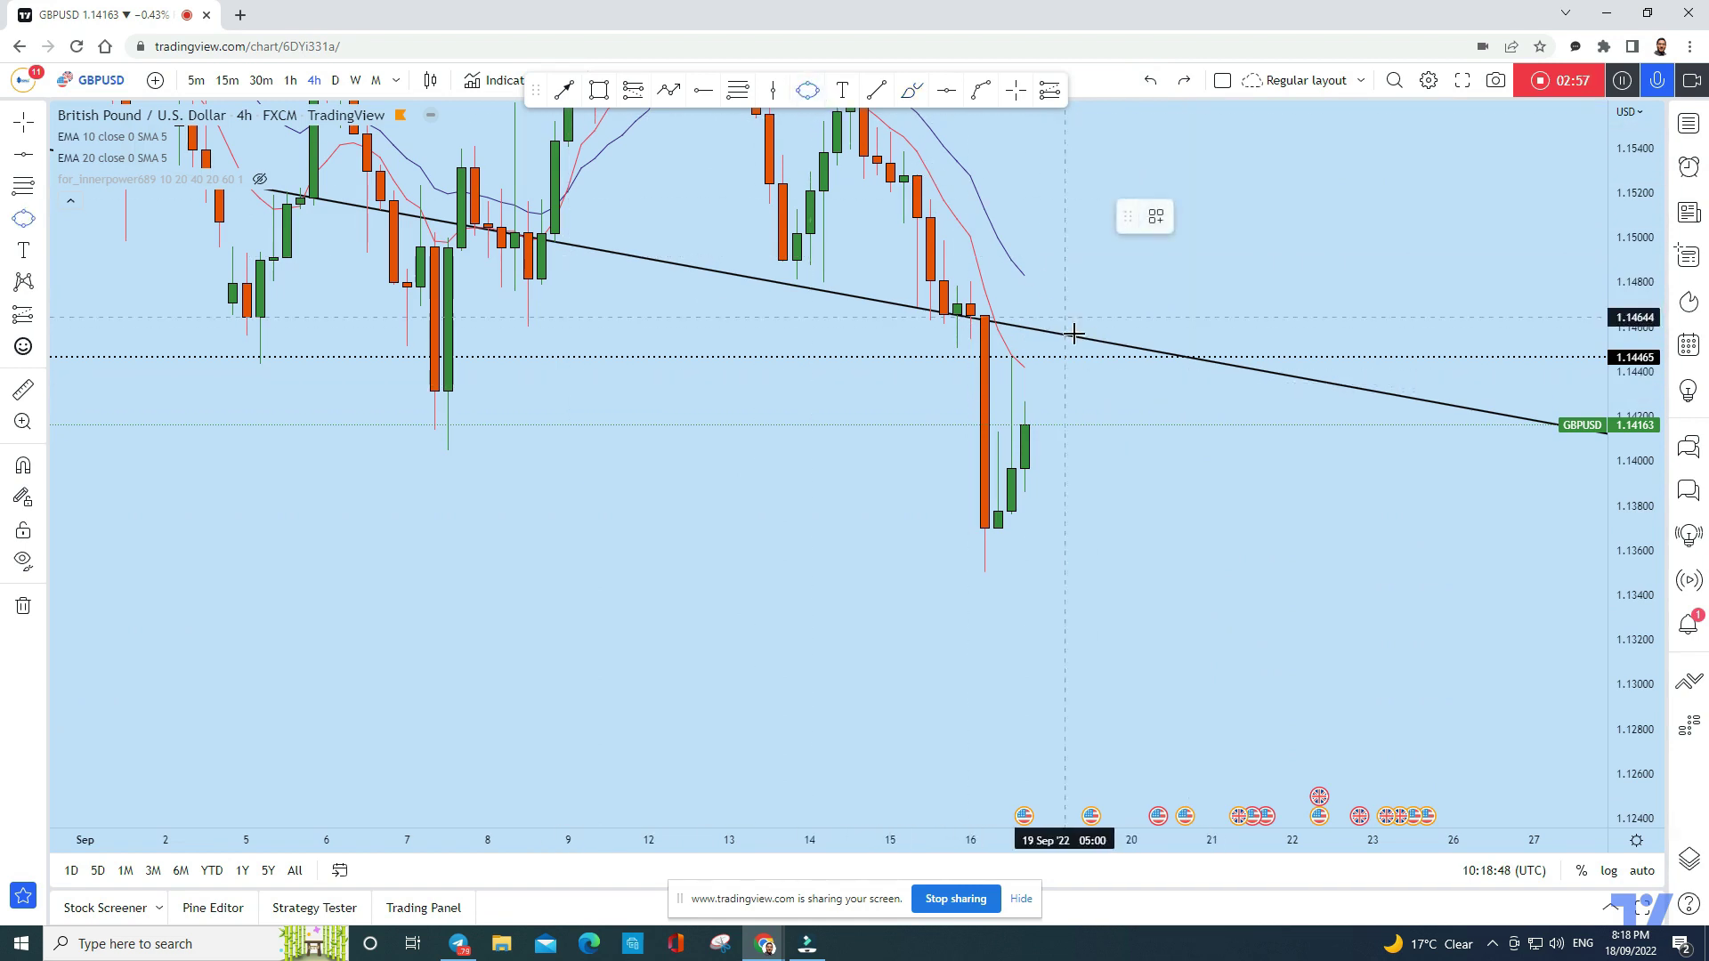
{"action": "left_click", "coordinate": [1038, 385]}
{"action": "left_click", "coordinate": [1052, 349]}
{"action": "left_click", "coordinate": [1077, 366]}
{"action": "left_click_drag", "start_coordinate": [1282, 274], "coordinate": [1007, 254]}
{"action": "scroll", "coordinate": [1006, 256], "scroll_direction": "down", "scroll_amount": 2}
Draw an arrow from the ellipse pointing down to about 1.1292
{"action": "left_click", "coordinate": [565, 90]}
{"action": "left_click", "coordinate": [930, 360]}
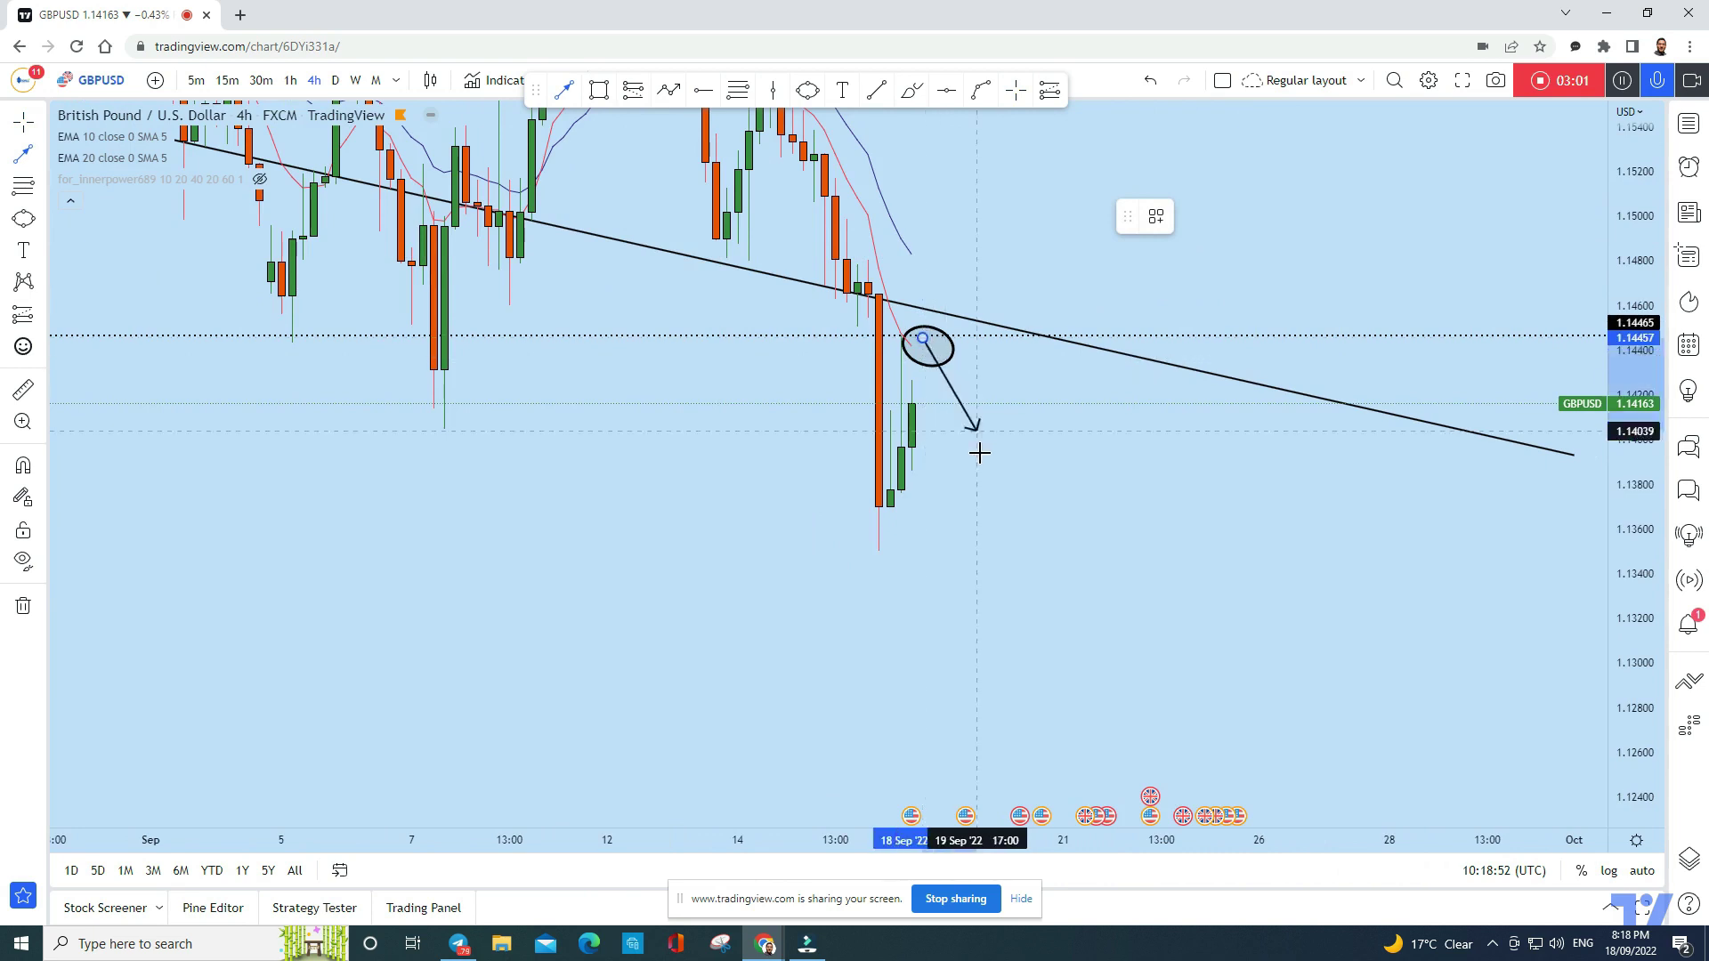
{"action": "left_click", "coordinate": [1076, 686]}
{"action": "scroll", "coordinate": [1331, 595], "scroll_direction": "up", "scroll_amount": 2}
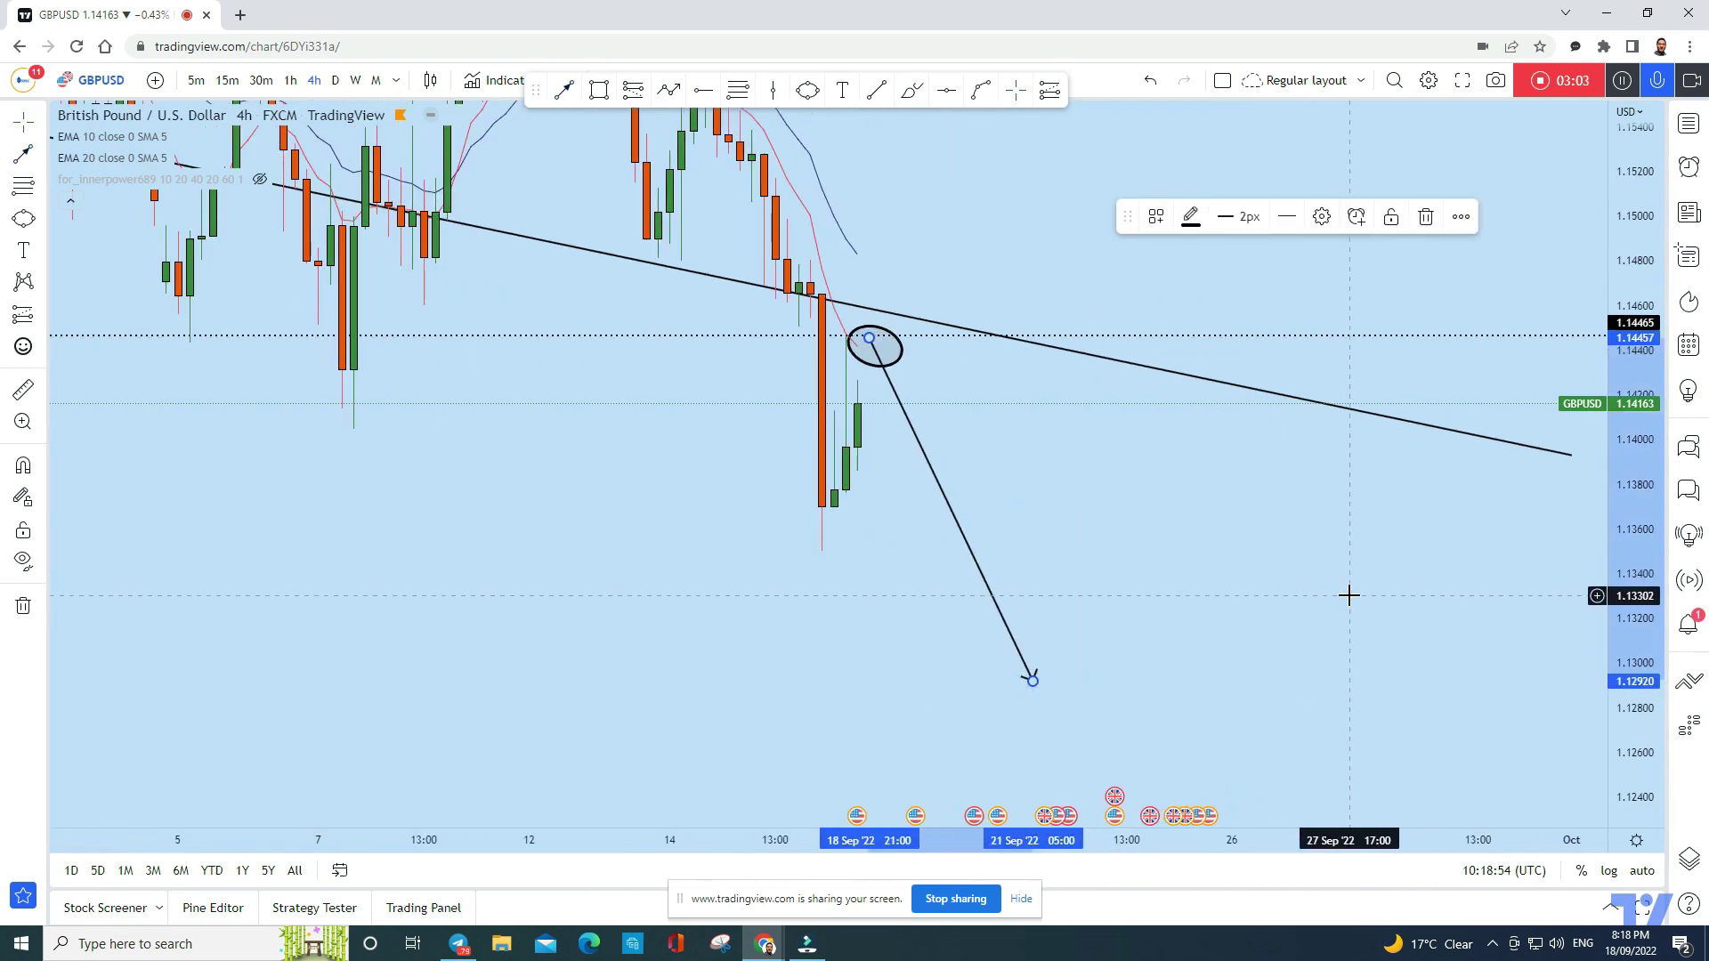